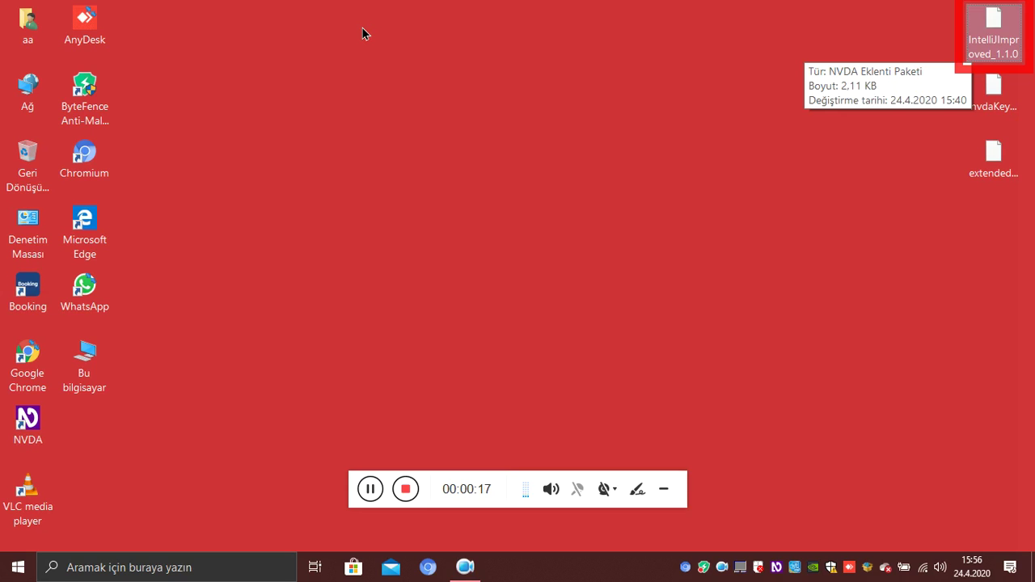
Review the IntelliJ Improved 1.1.0 add-on's information and install it, declining the NVDA restart.
key(Return)
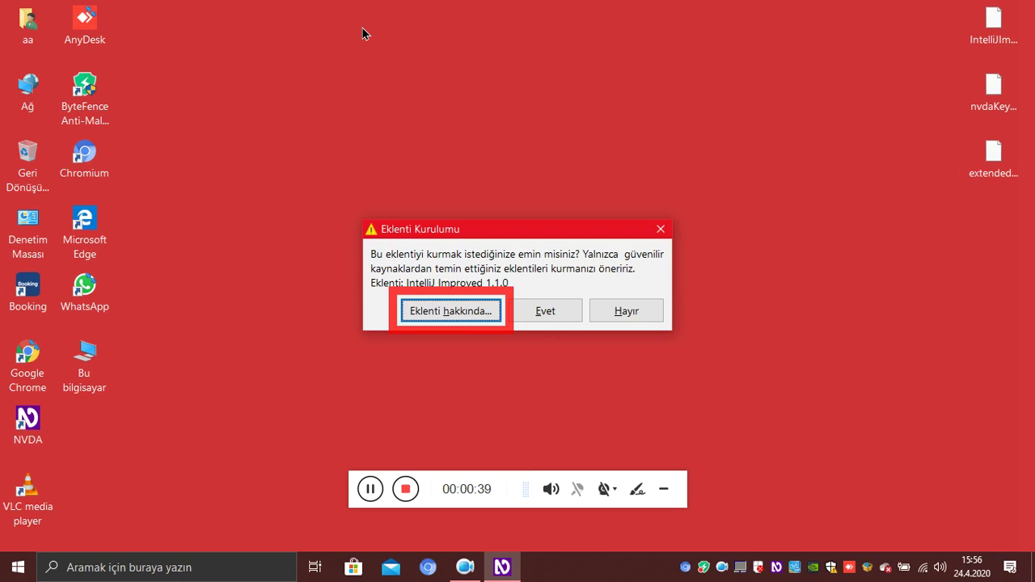
key(Return)
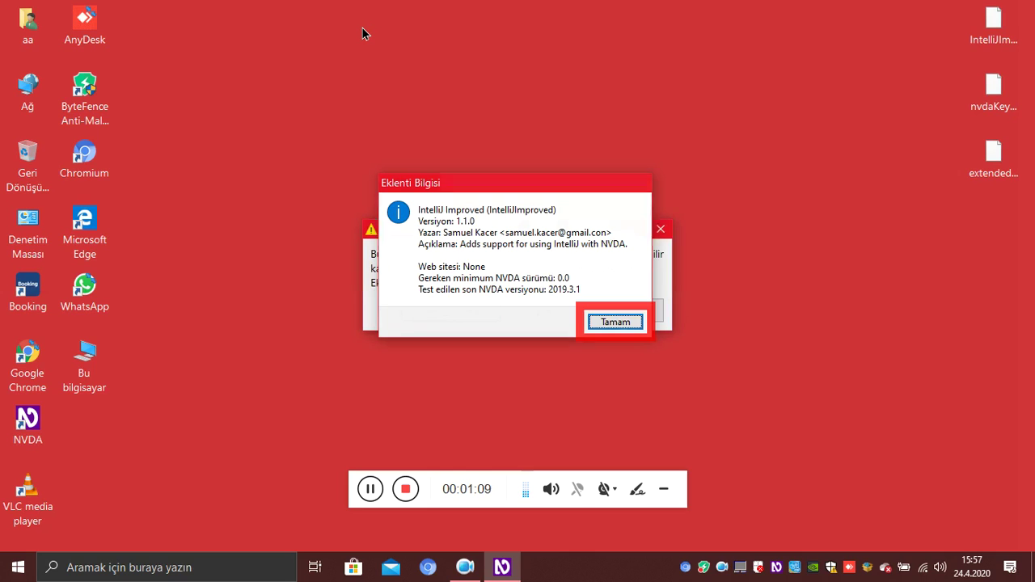
key(Return)
key(Tab)
key(Return)
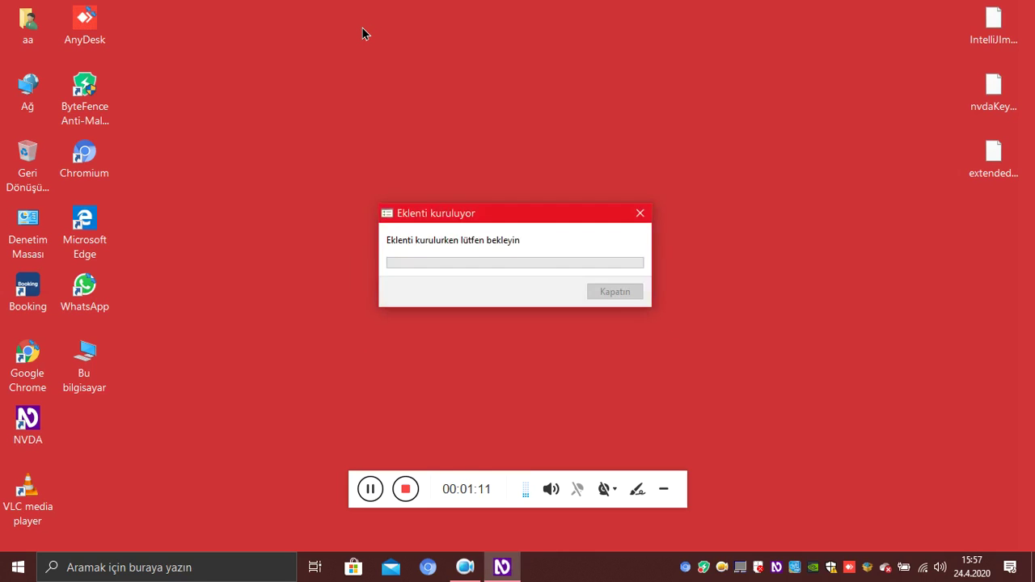
key(Tab)
key(Return)
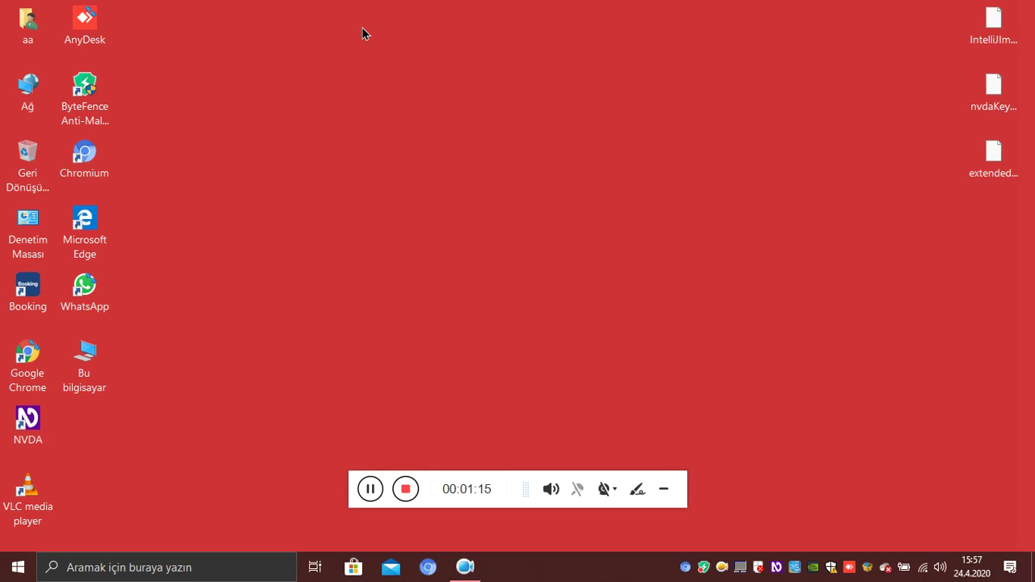
Review the information of the NVDAKeyMode 1.0-20200223-dev add-on package and install it, declining the NVDA restart.
right_click(363, 32)
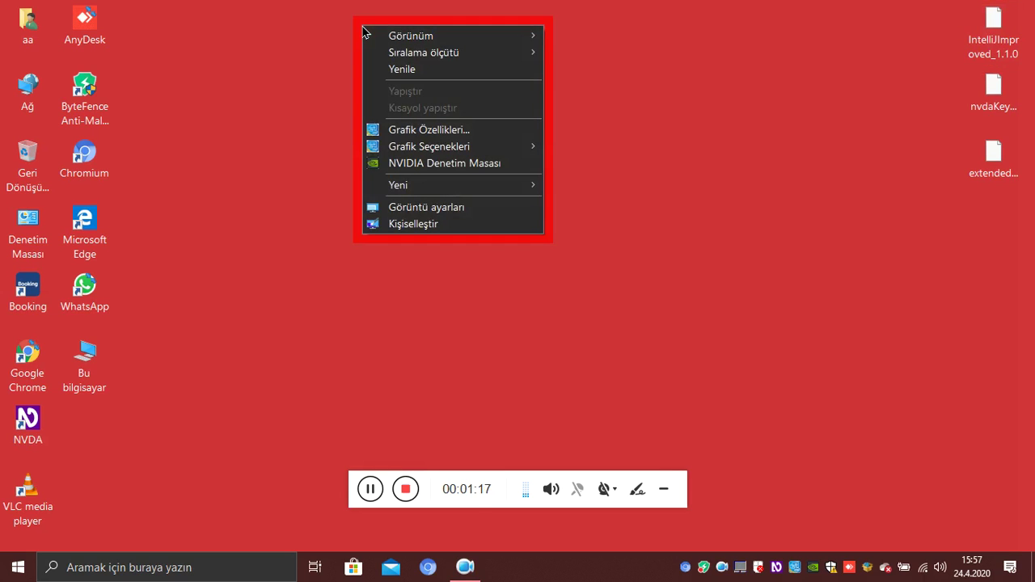
key(Escape)
key(Down)
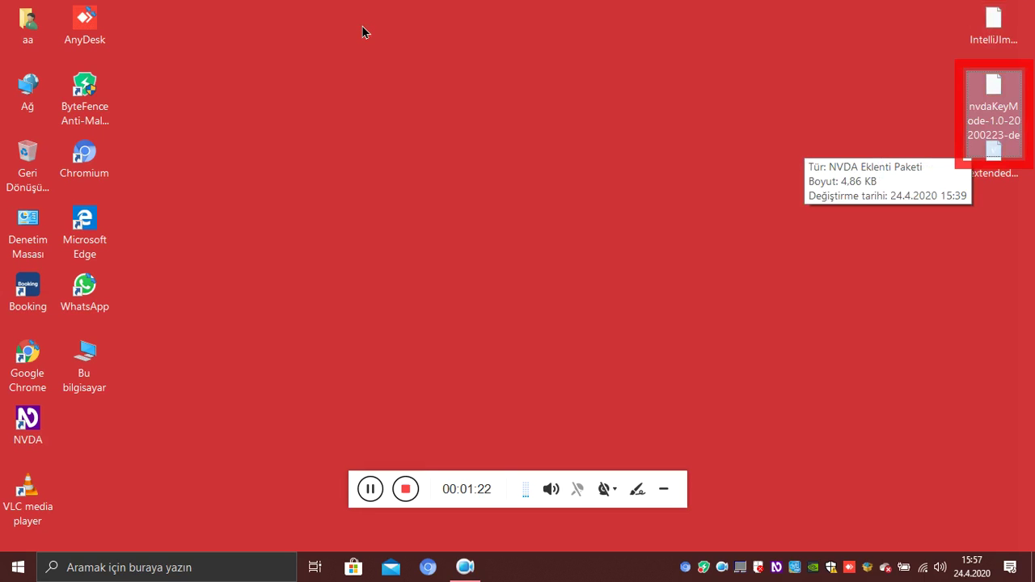
key(Return)
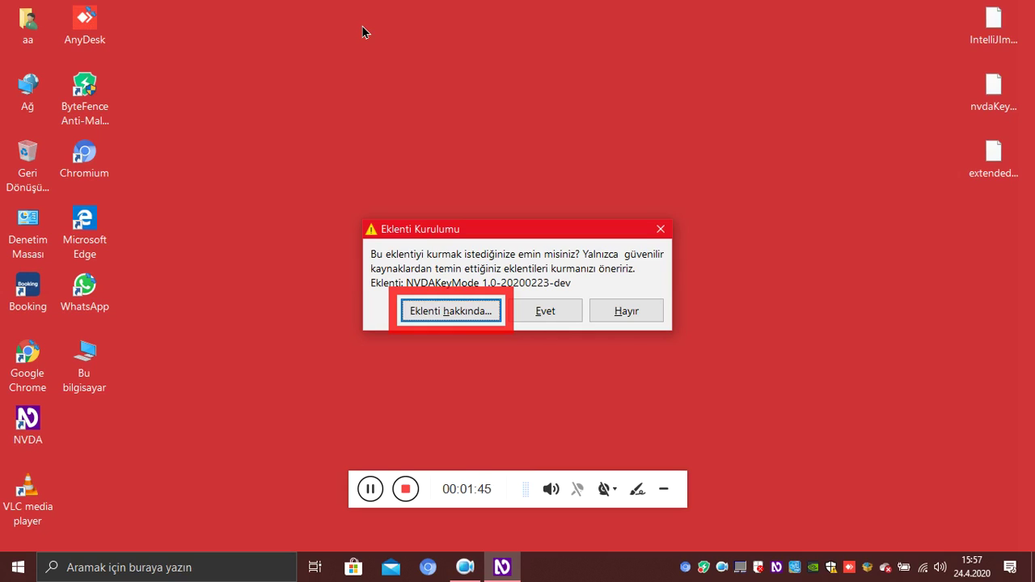
key(Return)
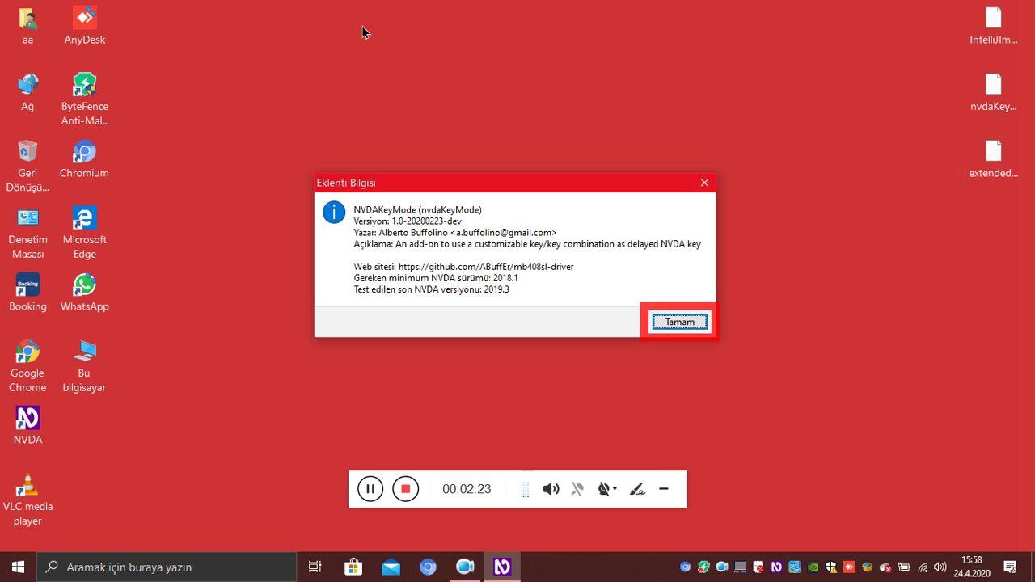
key(Return)
key(Tab)
key(Return)
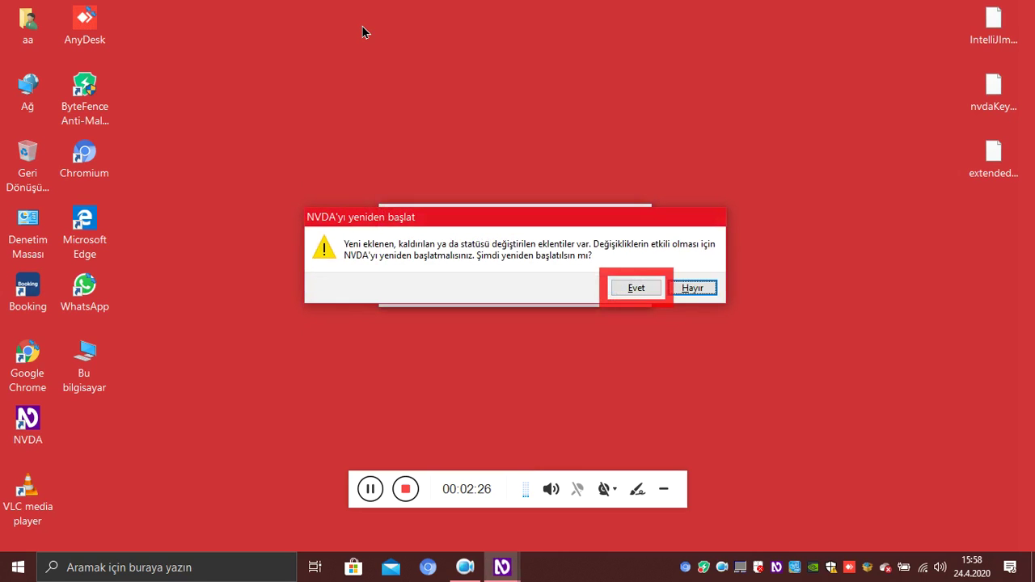
key(Tab)
key(Return)
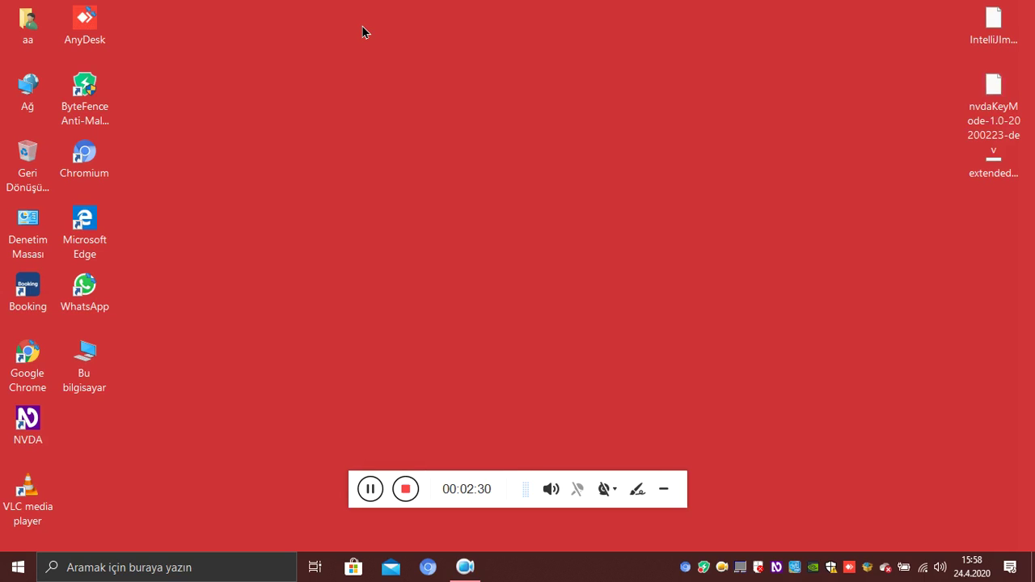
Review the extendedTotalCMD-2.1.0 add-on package's information and install it, declining the donation request.
key(Down)
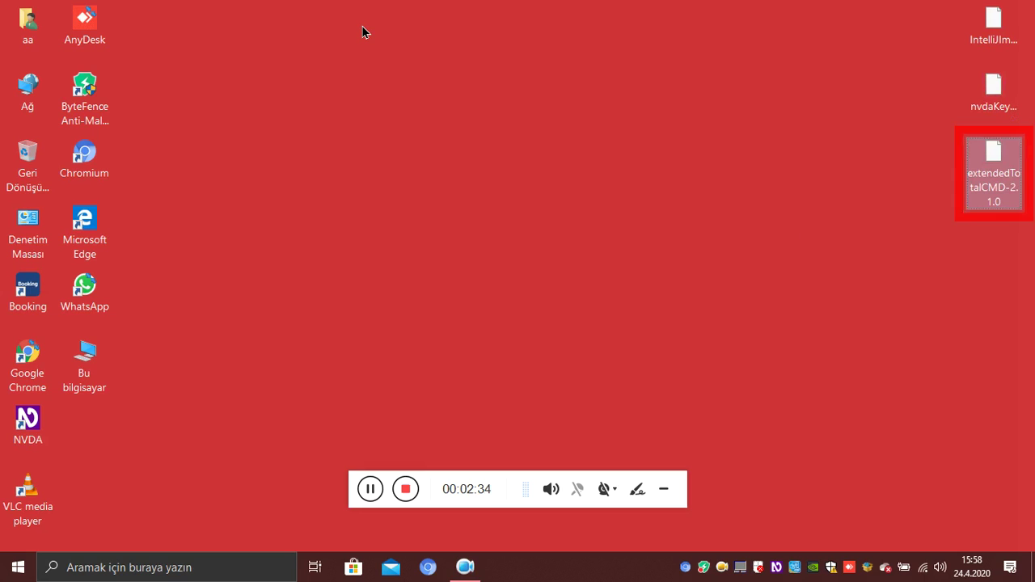
key(Return)
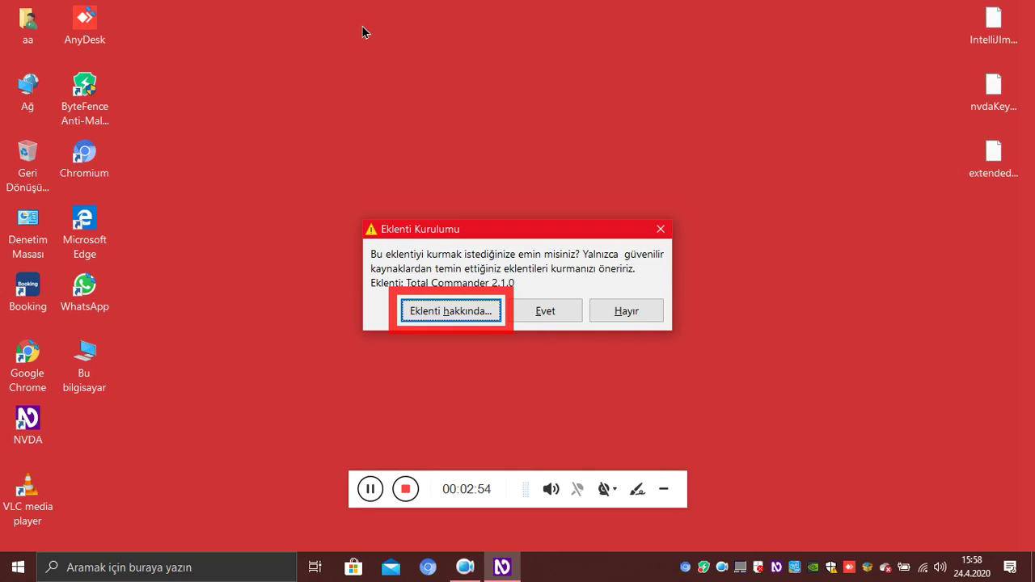
key(Return)
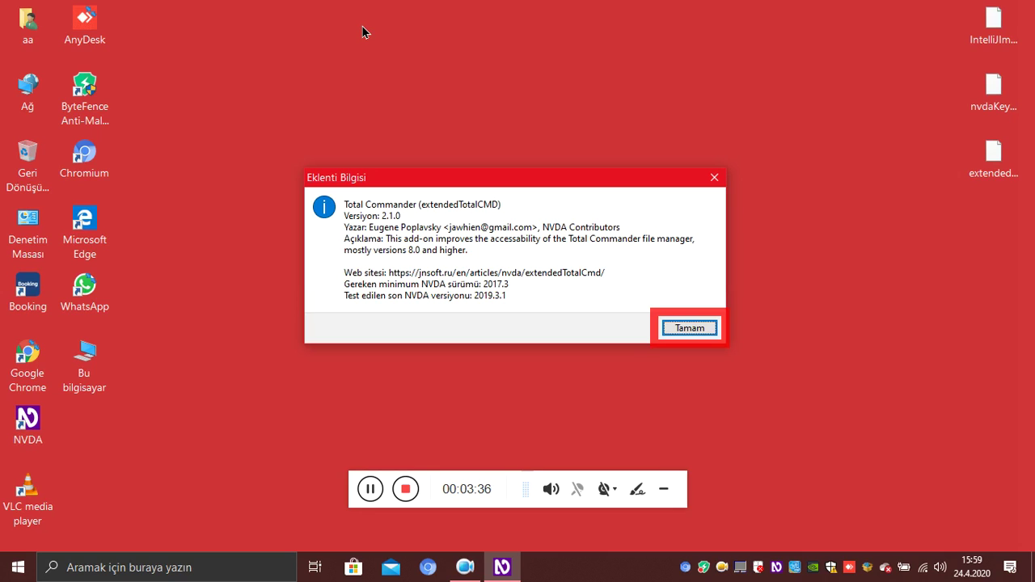
key(Return)
key(Return)
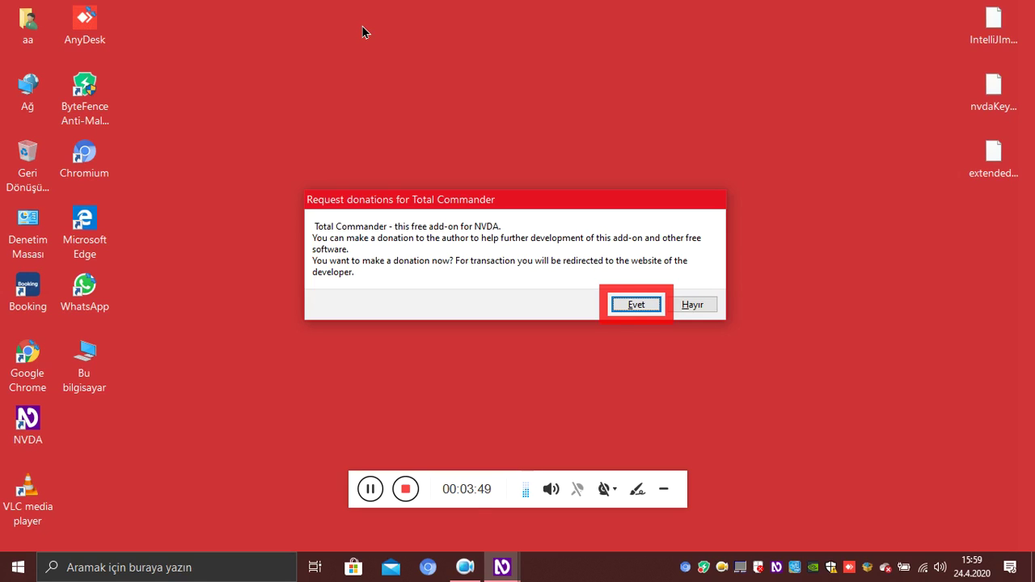
key(Tab)
key(Return)
Restart NVDA to apply the add-on changes and dismiss the NVDA Crashed! window.
key(Tab)
key(Tab)
key(Return)
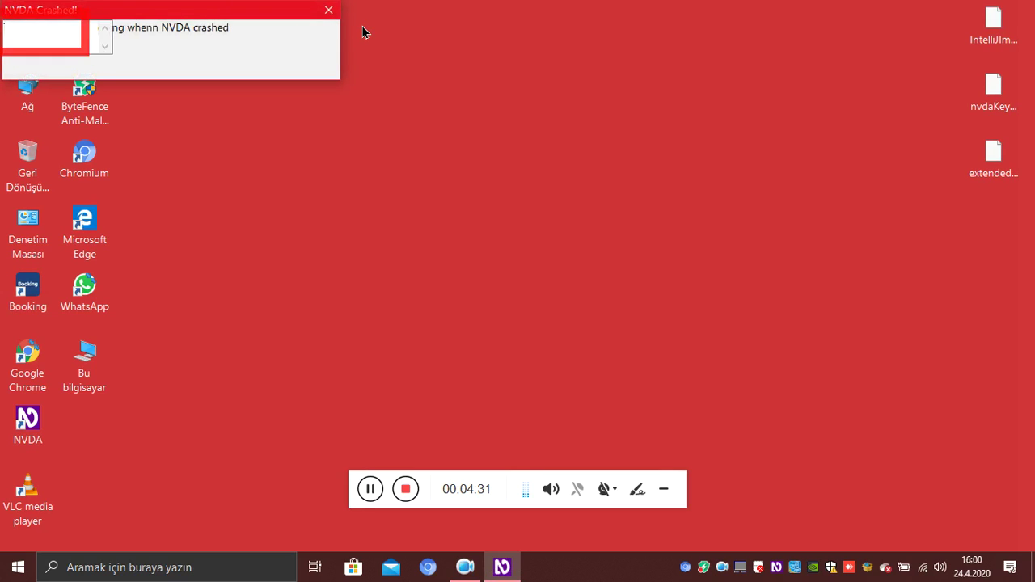
key(Escape)
Examine the entries of NVDA's preferences (Tercihler), going backwards from ApprentiClavier to Word Review.
key(Insert+n)
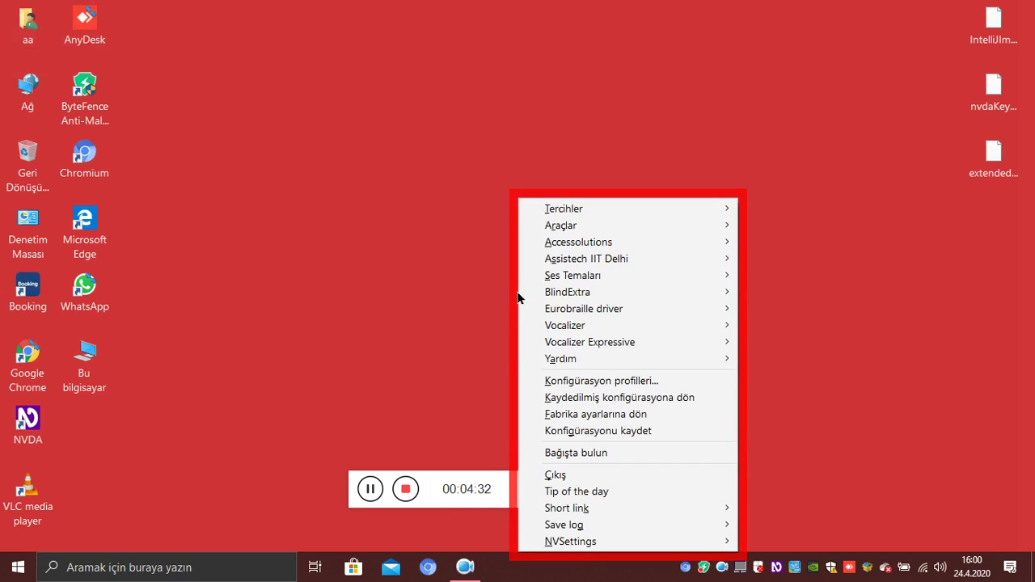
key(Down)
key(Right)
key(Left)
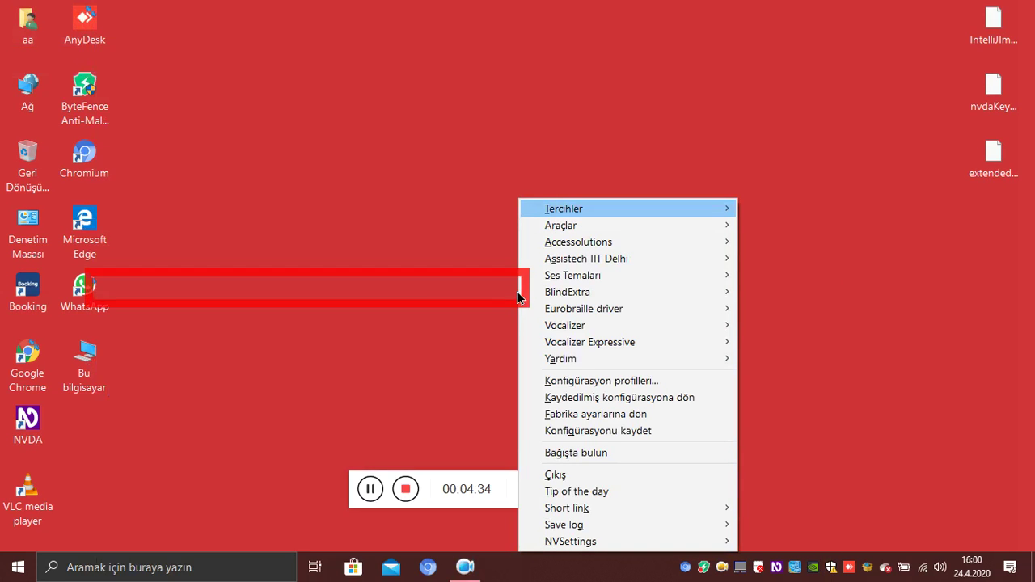
key(Right)
key(Up)
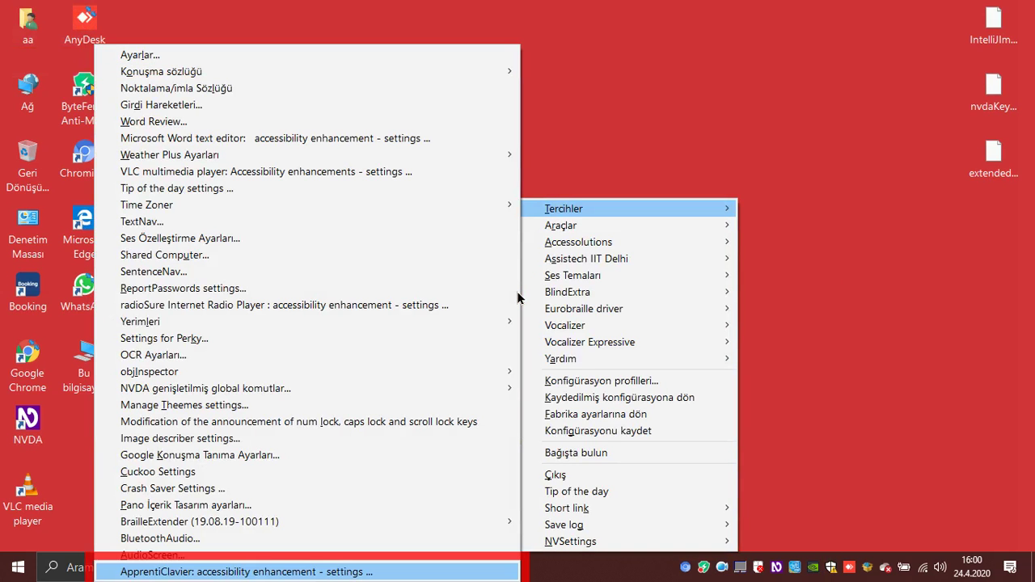
key(Up)
key(Up)
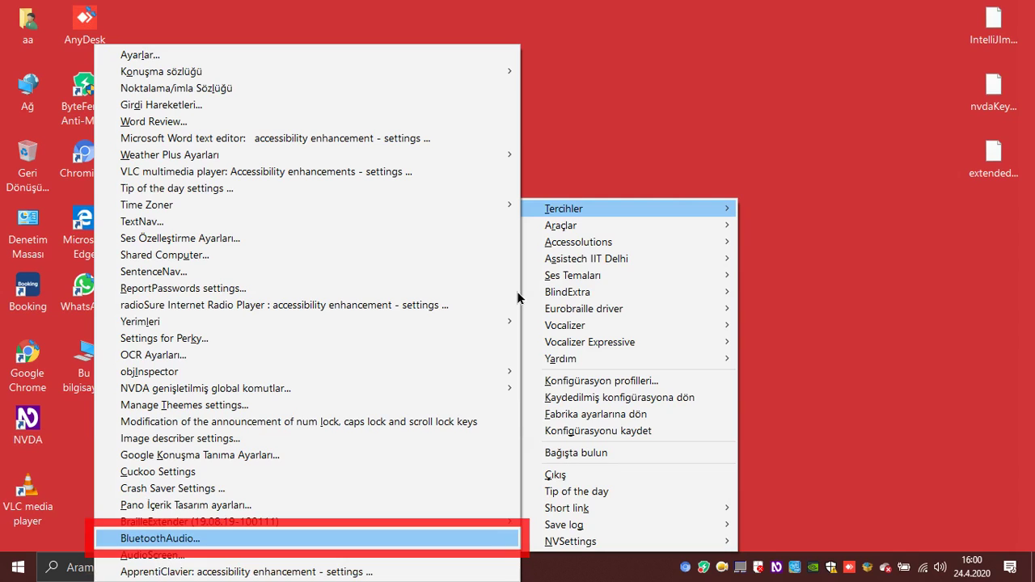
key(Up)
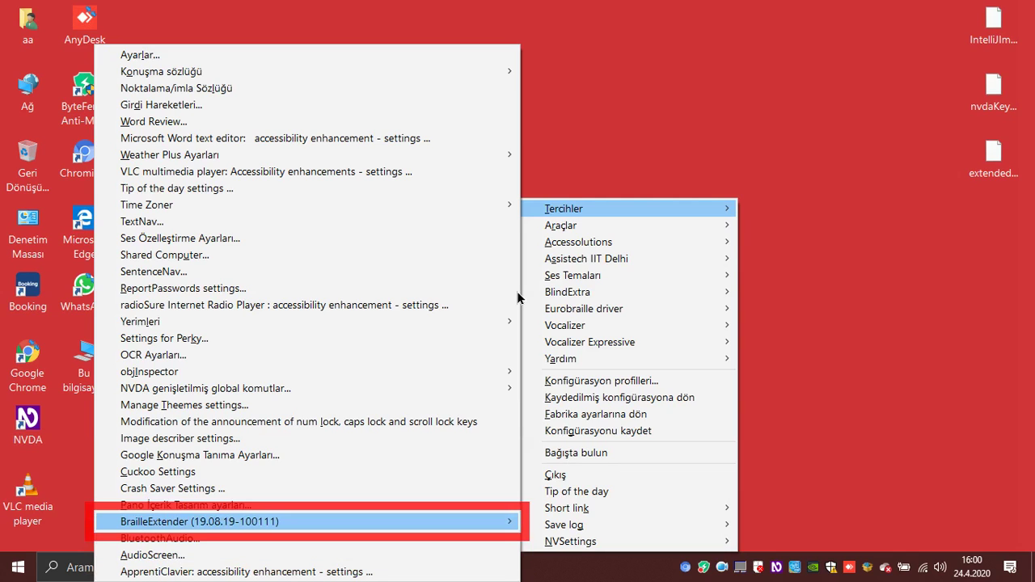
key(Up)
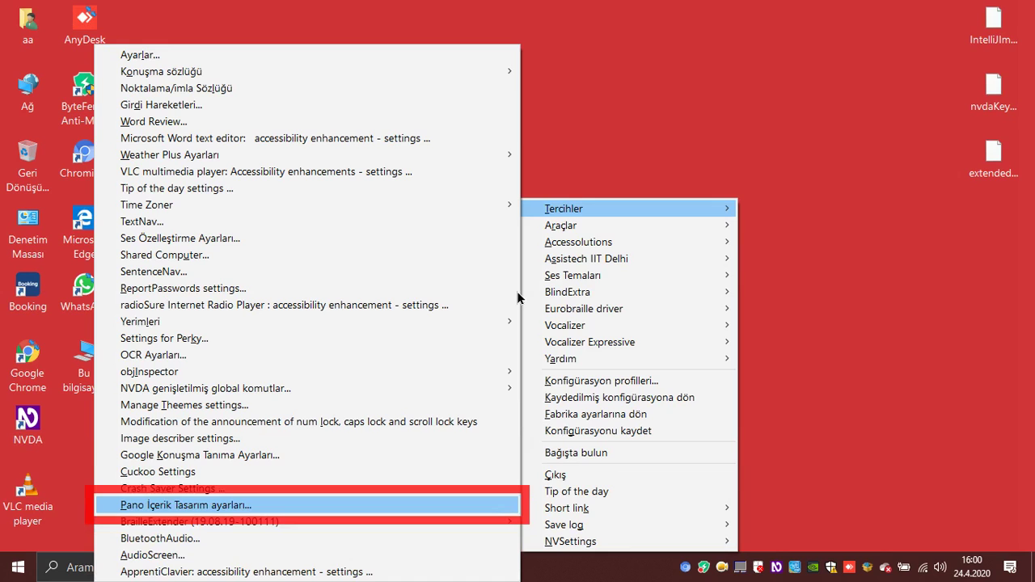
key(Up)
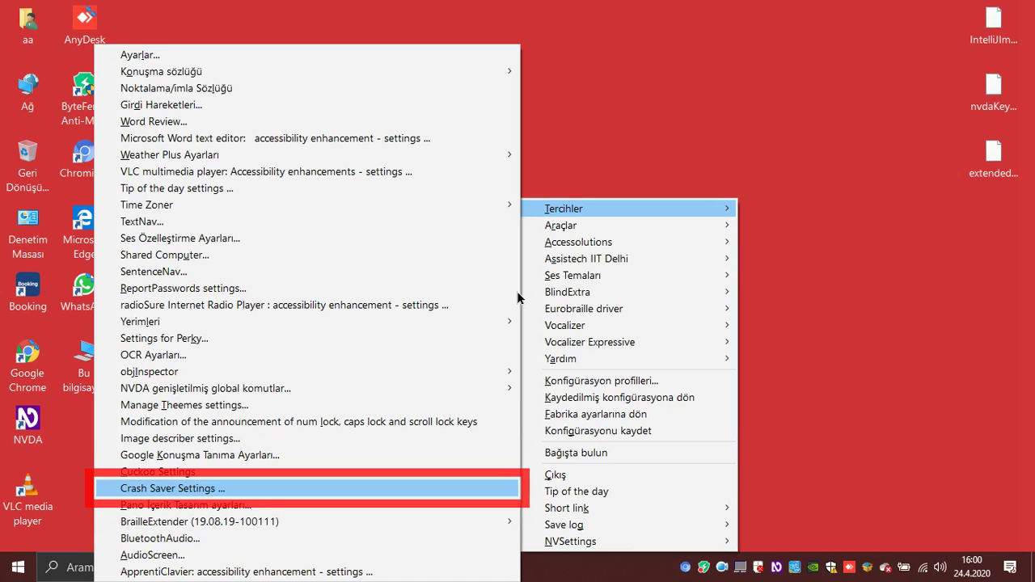
key(Up)
key(Up)
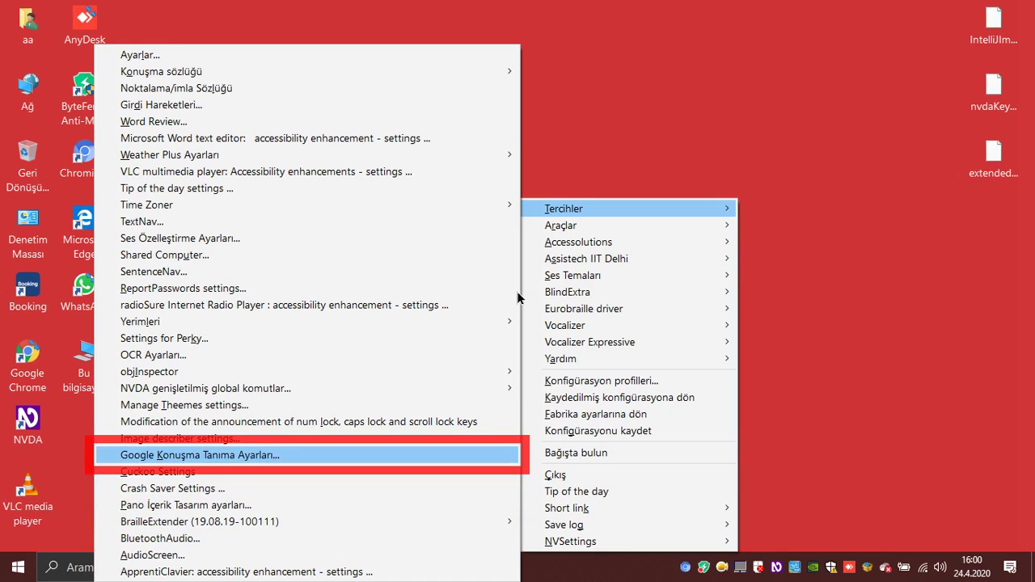
key(Up)
key(Up)
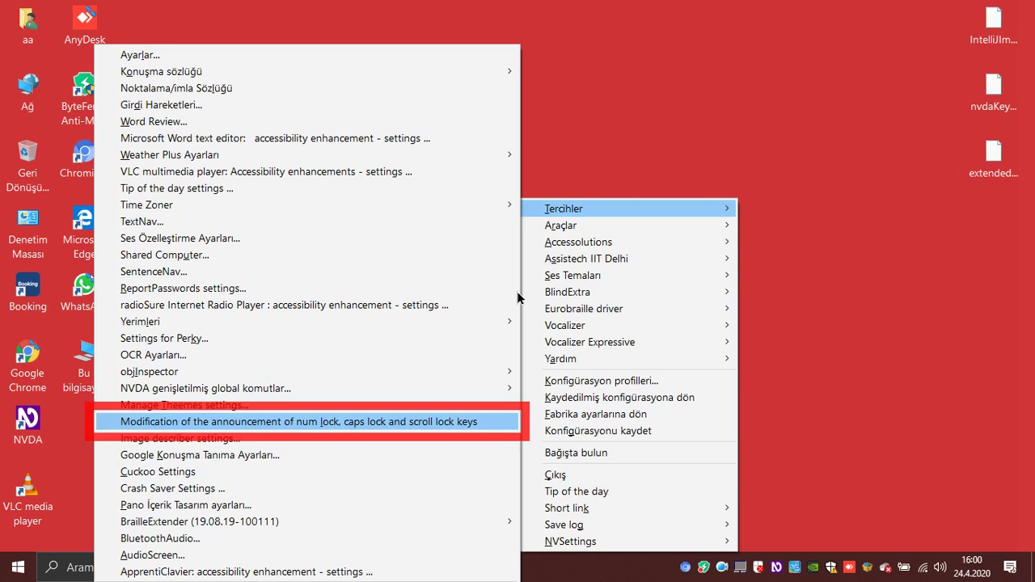
key(Up)
key(Up)
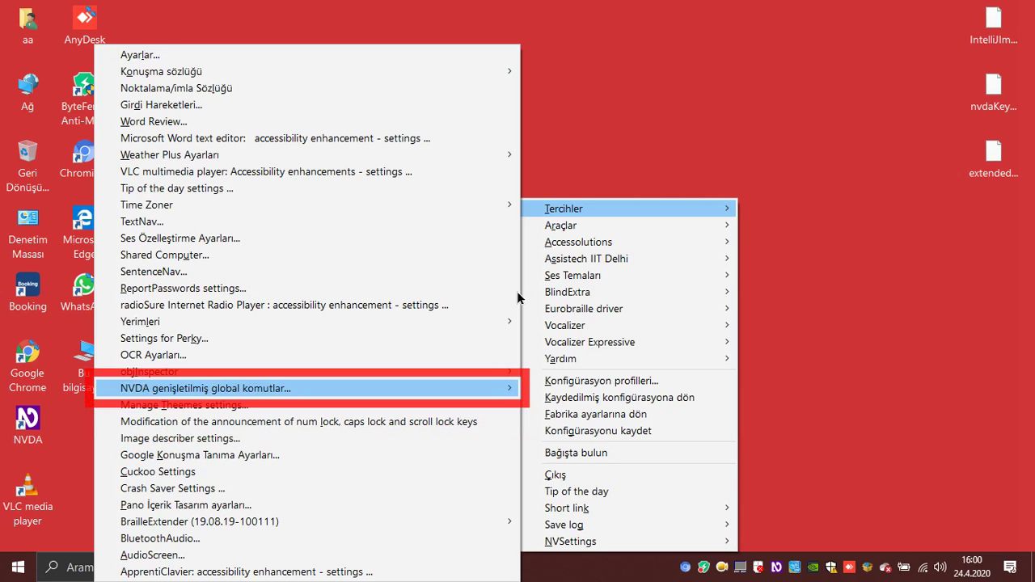
key(Up)
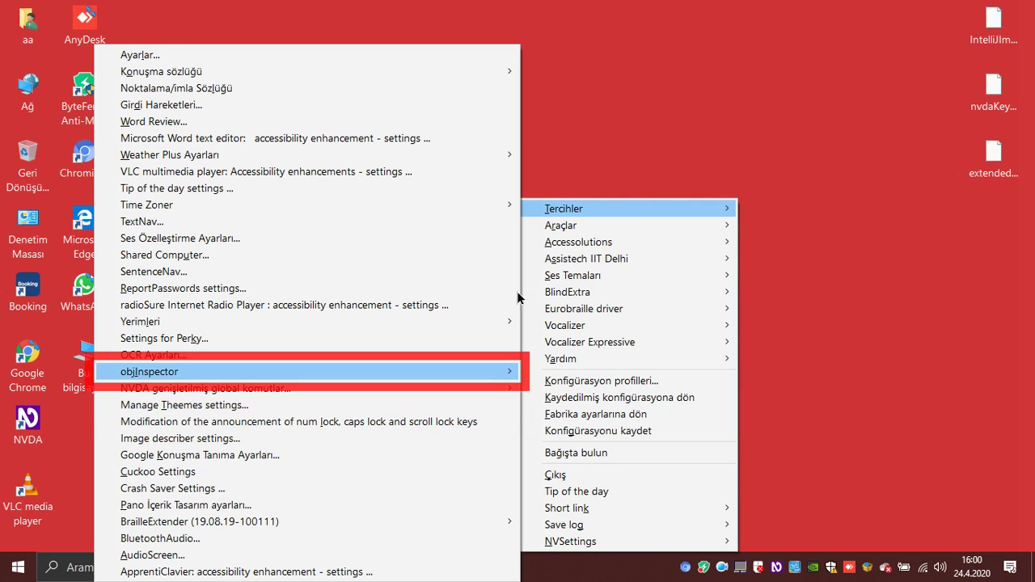
key(Up)
key(Up)
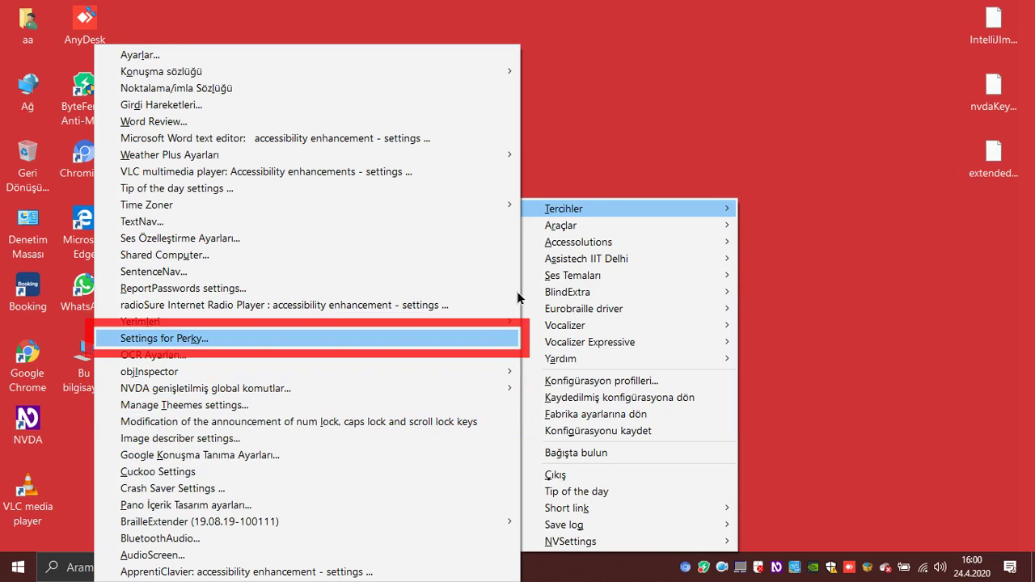
key(Up)
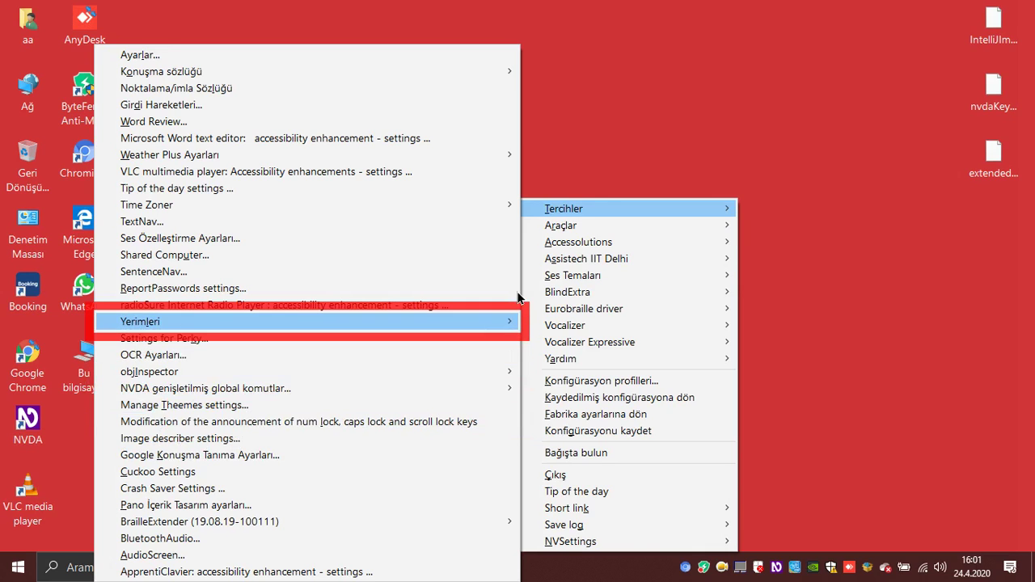
key(Up)
key(Up)
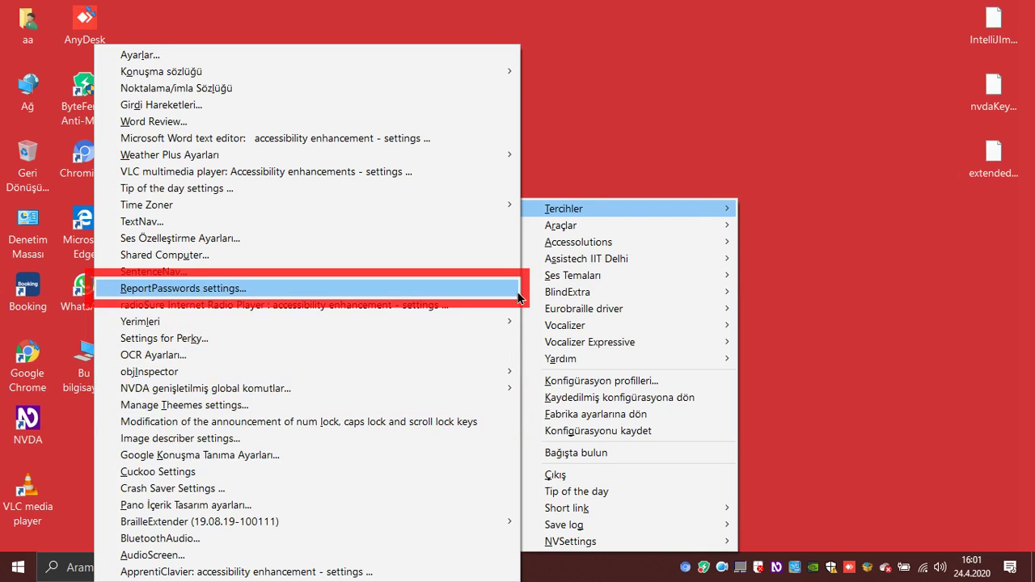
key(Up)
key(Up)
key(Up)
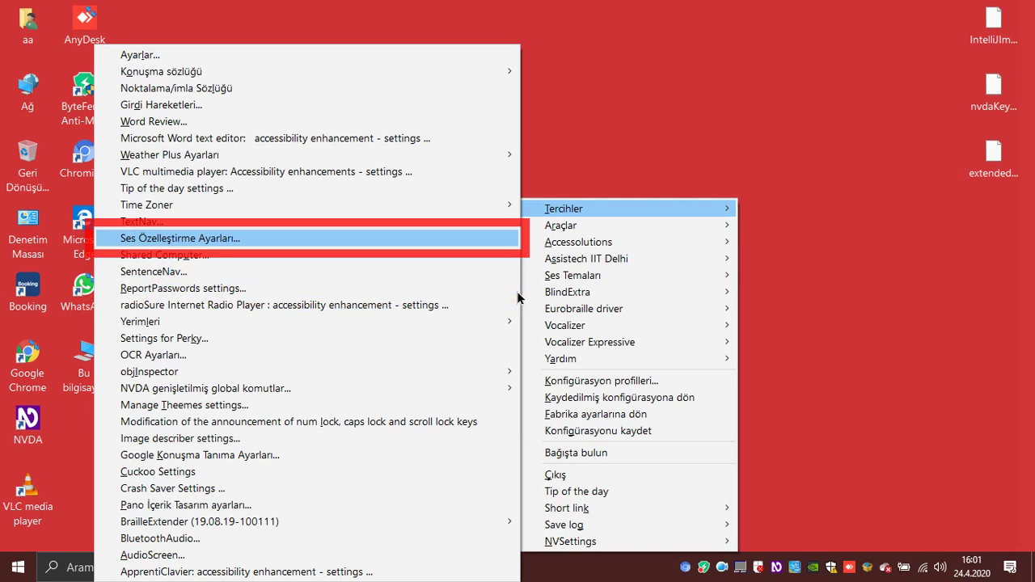
key(Up)
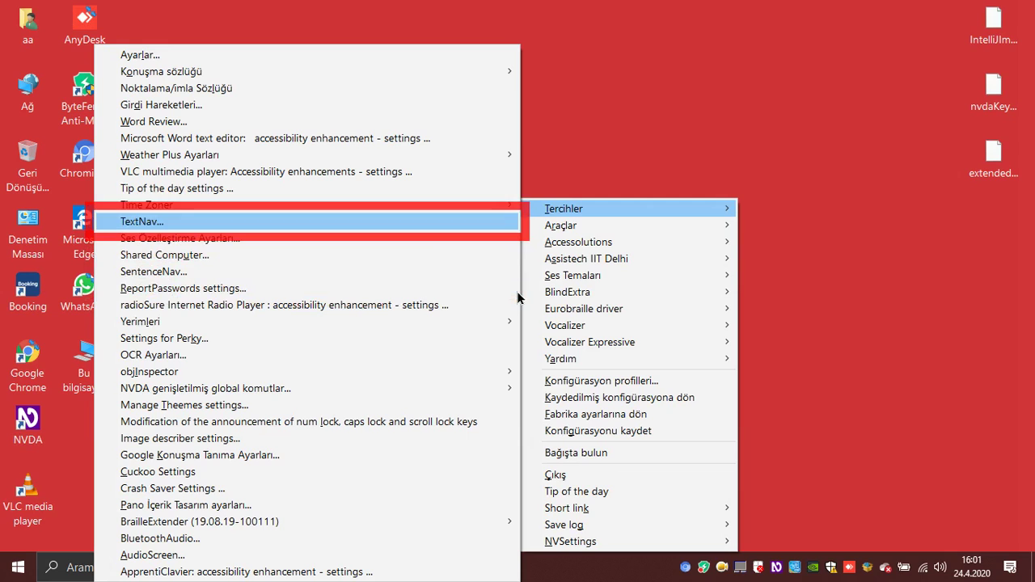
key(Up)
key(Up)
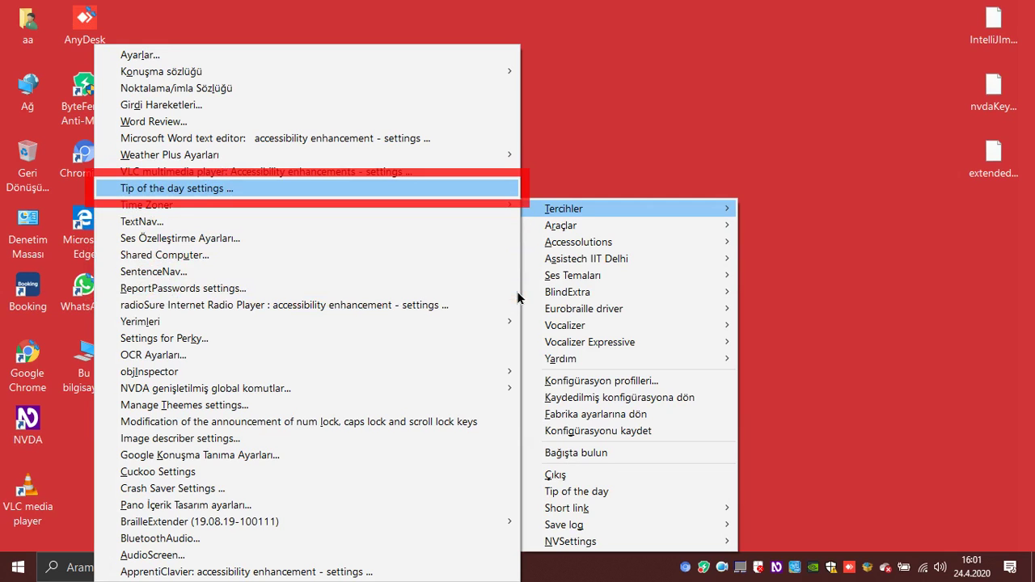
key(Up)
key(Up)
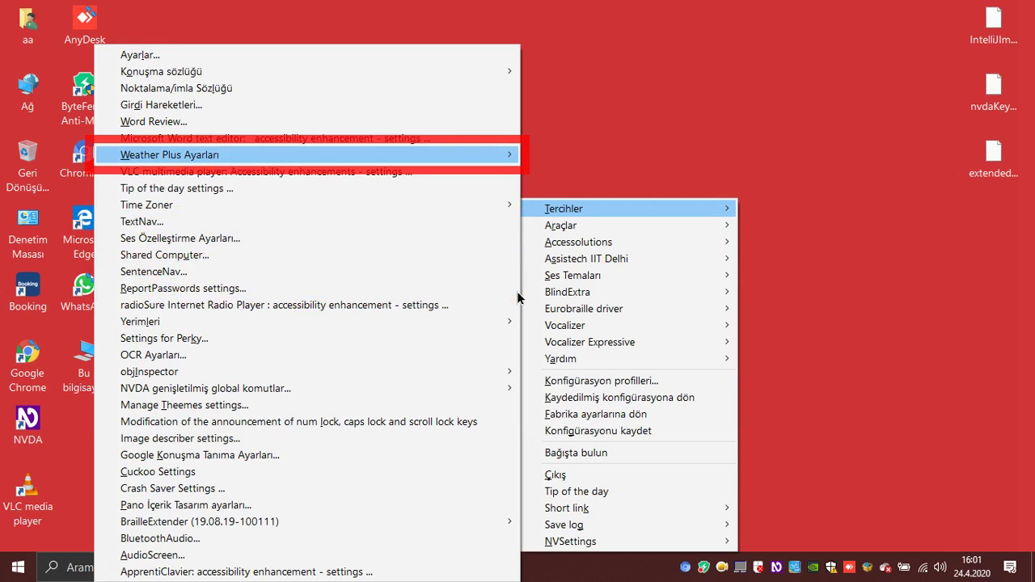
key(Up)
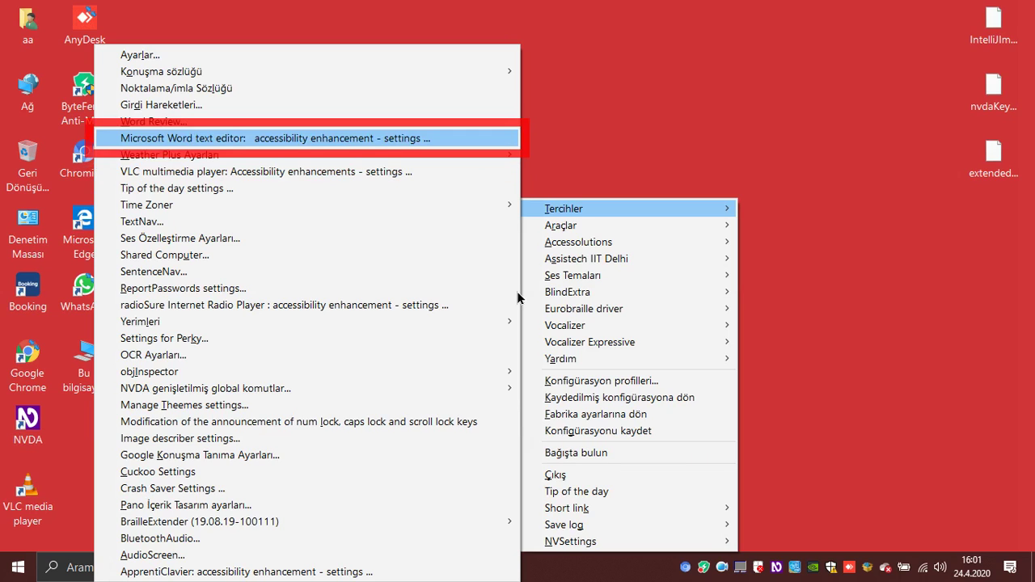
key(Up)
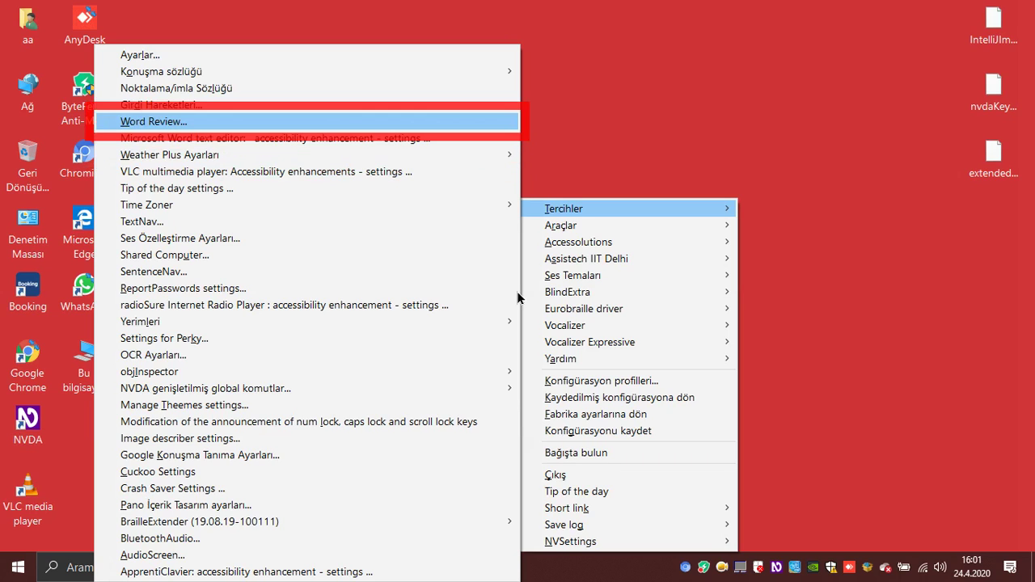
Open NVDA's general settings (Ayarlar) from the preferences, view the Konuşma category and close the dialog without changes.
key(Up)
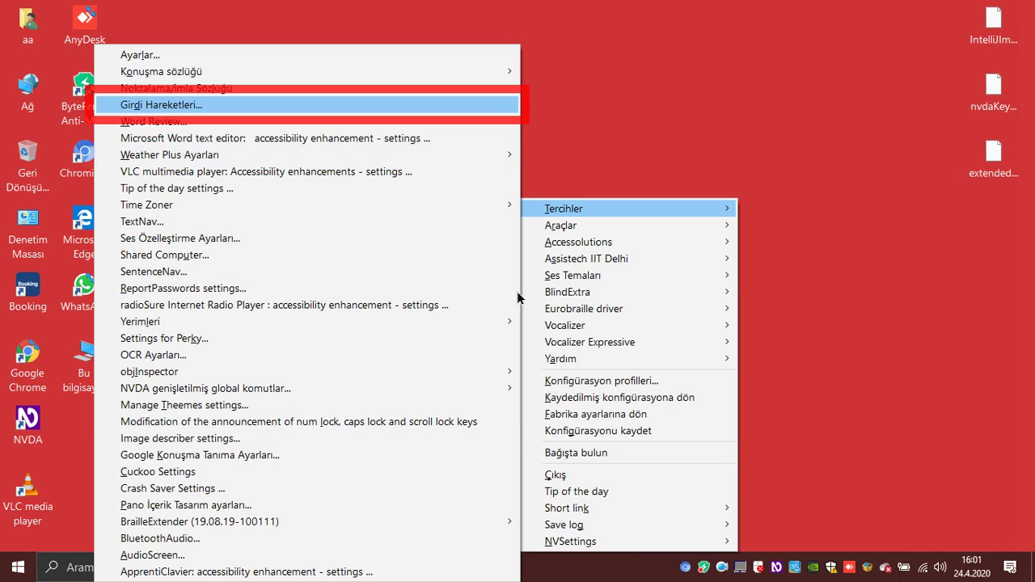
key(Up)
key(Up)
key(Up)
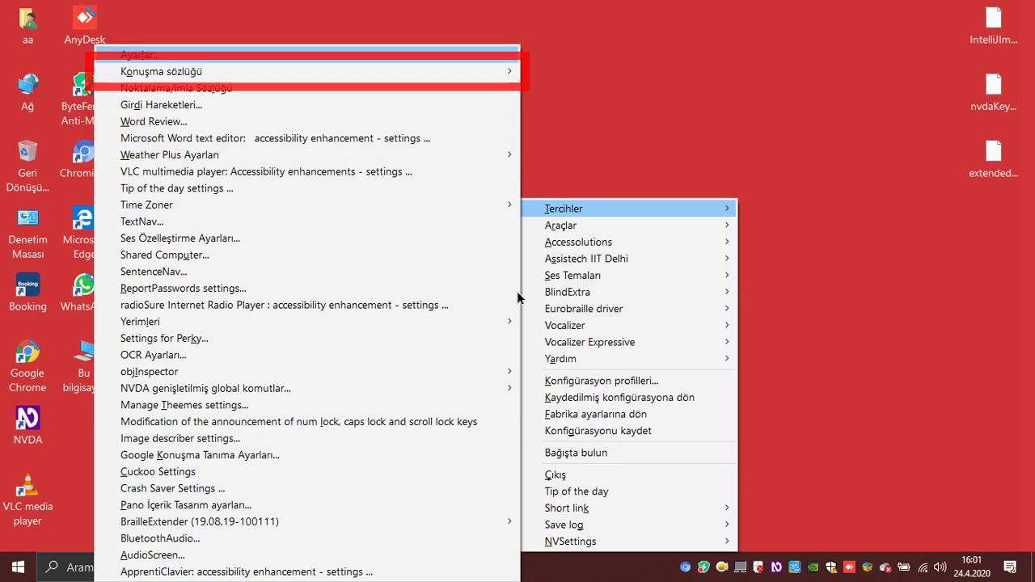
key(Return)
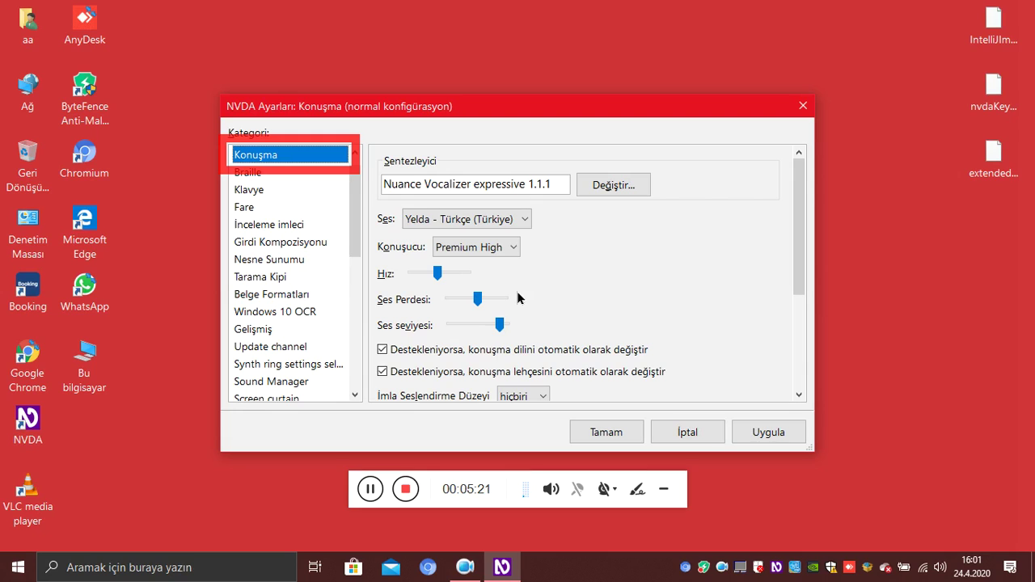
key(Escape)
Examine the main entries of the NVDA menu, going from Tercihler down to NVSettings and back to the beginning.
key(Insert+n)
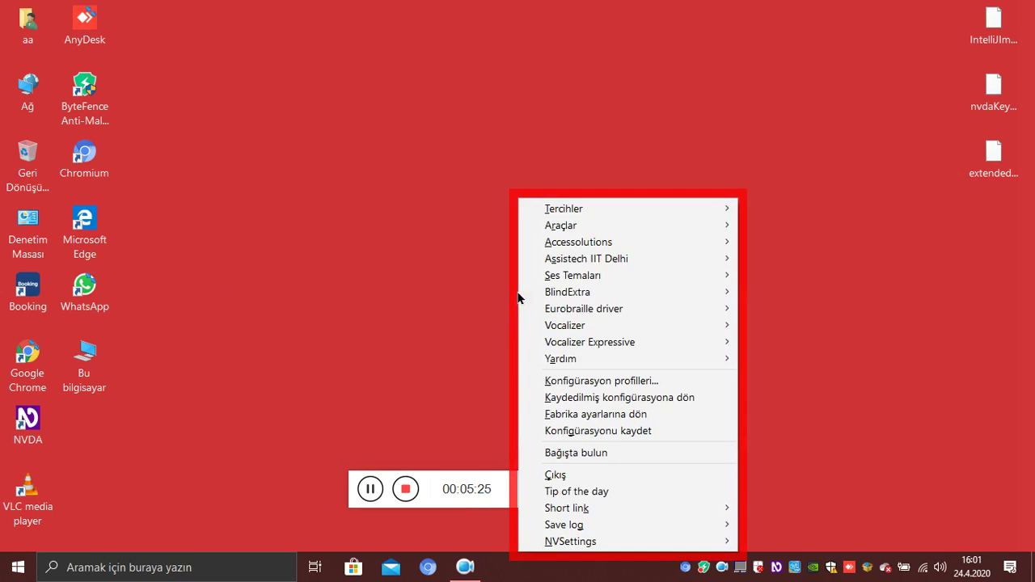
key(Down)
key(Down)
key(Down)
key(Down)
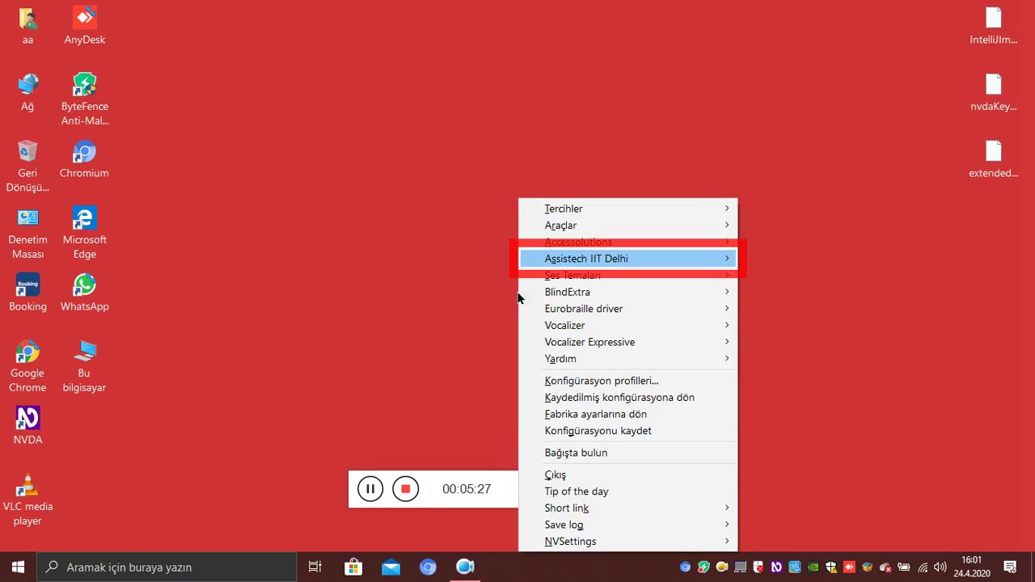
key(Down)
key(Down)
key(Down)
key(Down)
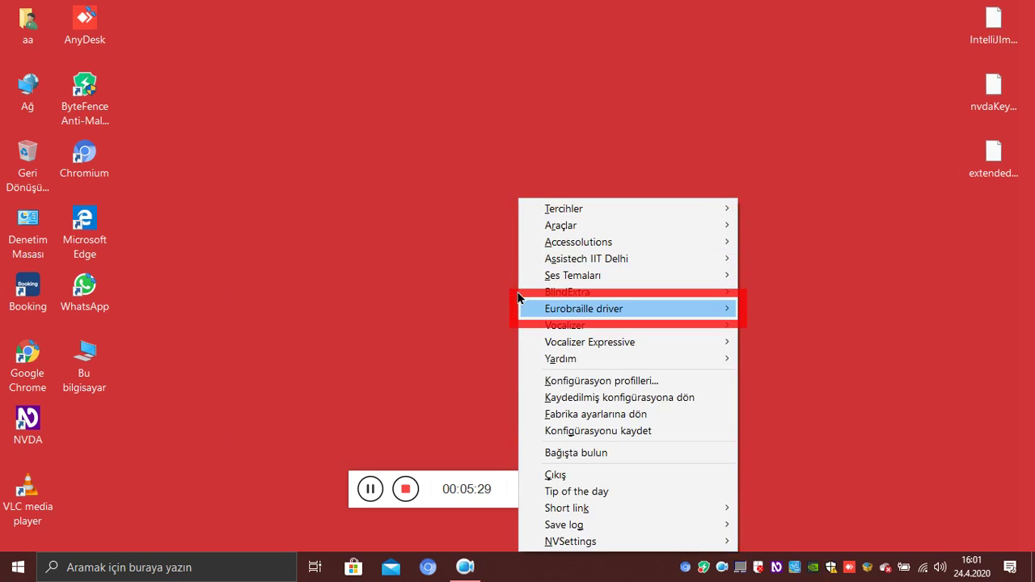
key(Down)
key(Down)
key(Down)
key(Down)
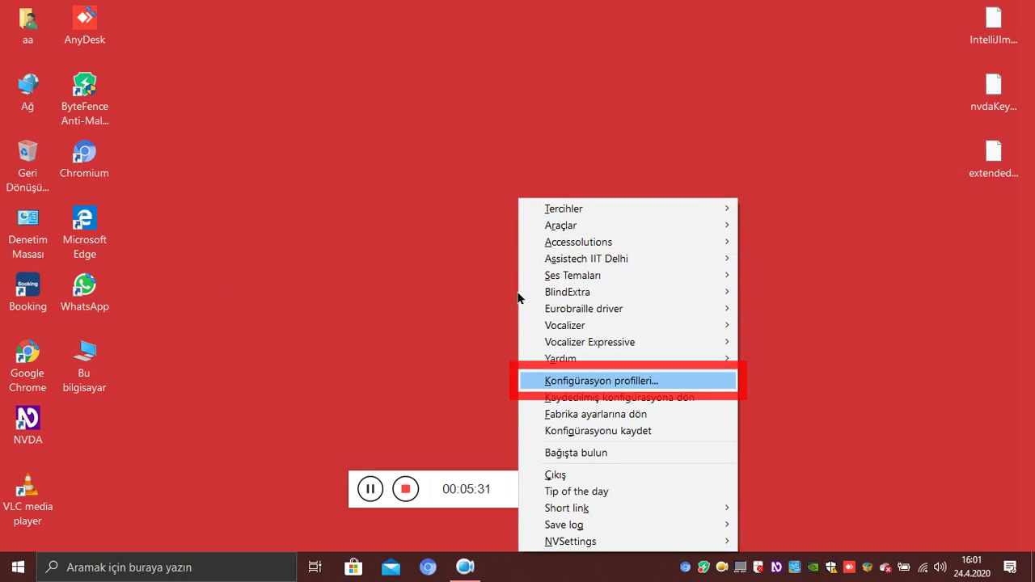
key(Down)
key(Down)
key(Down)
key(Down)
key(Down)
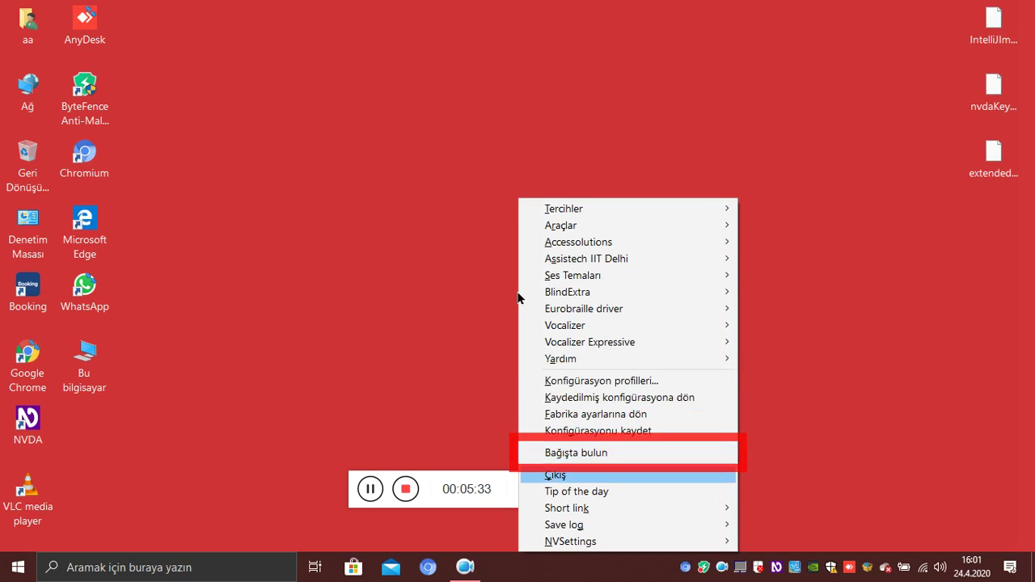
key(Down)
key(Down)
key(Down)
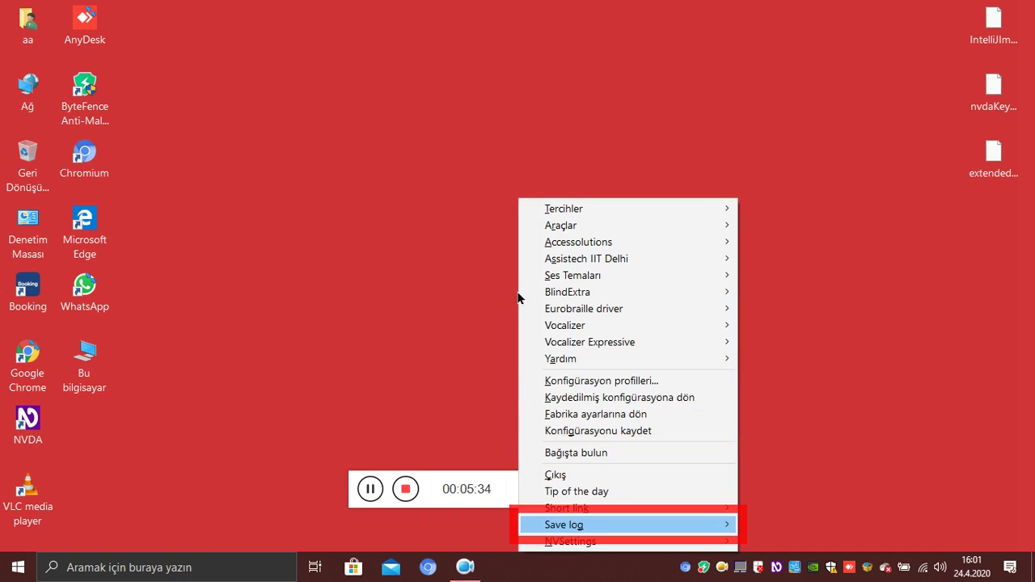
key(Down)
key(Down)
Look through NVDA's tools (Araçlar) and run the update check for the Total Commander add-on.
key(Right)
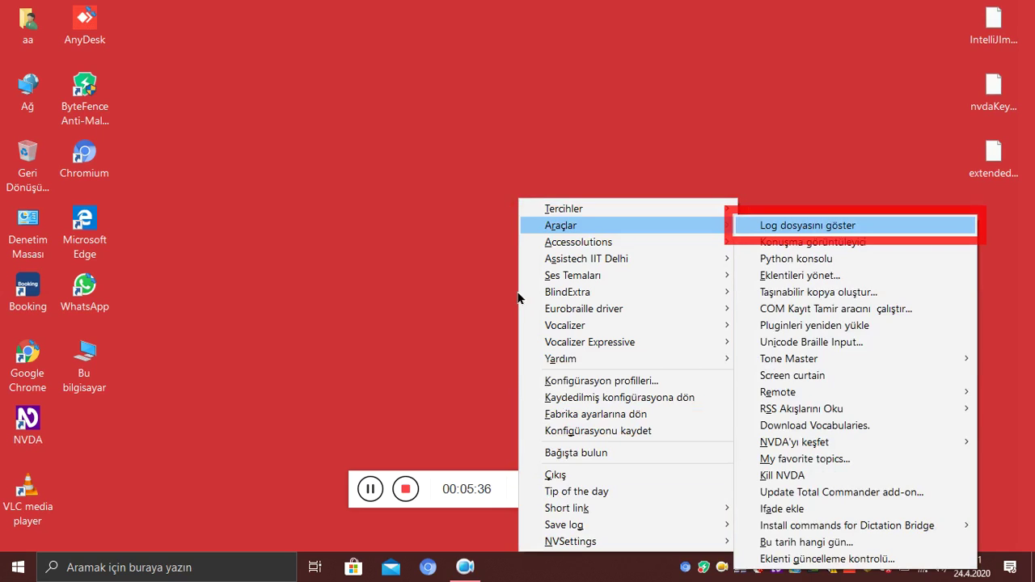
key(Up)
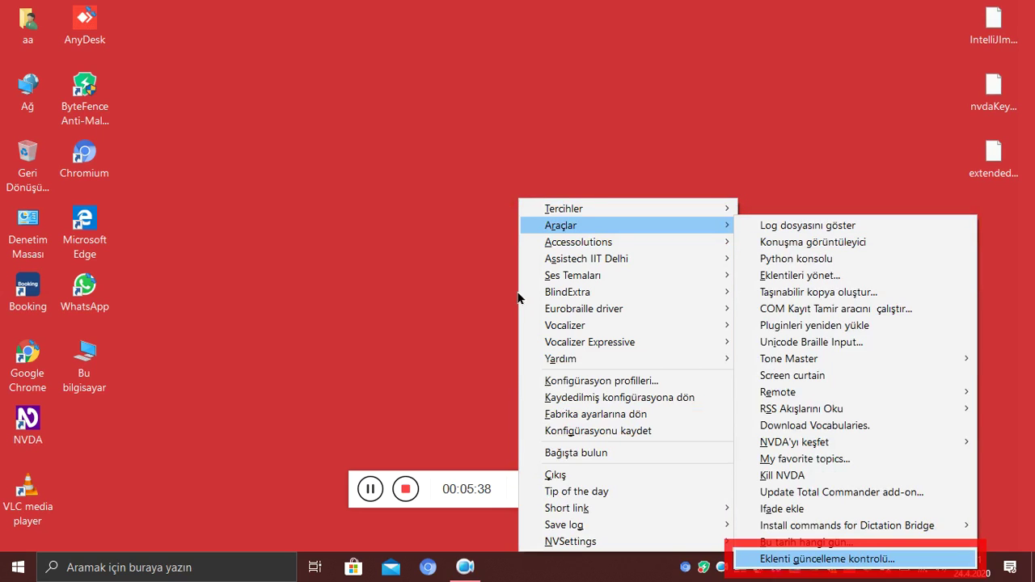
key(Up)
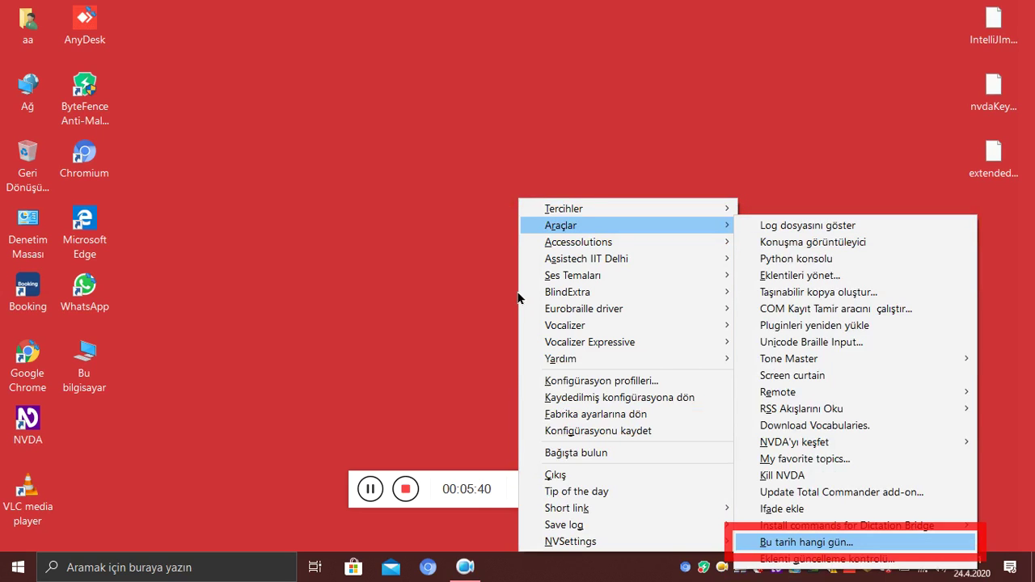
key(Up)
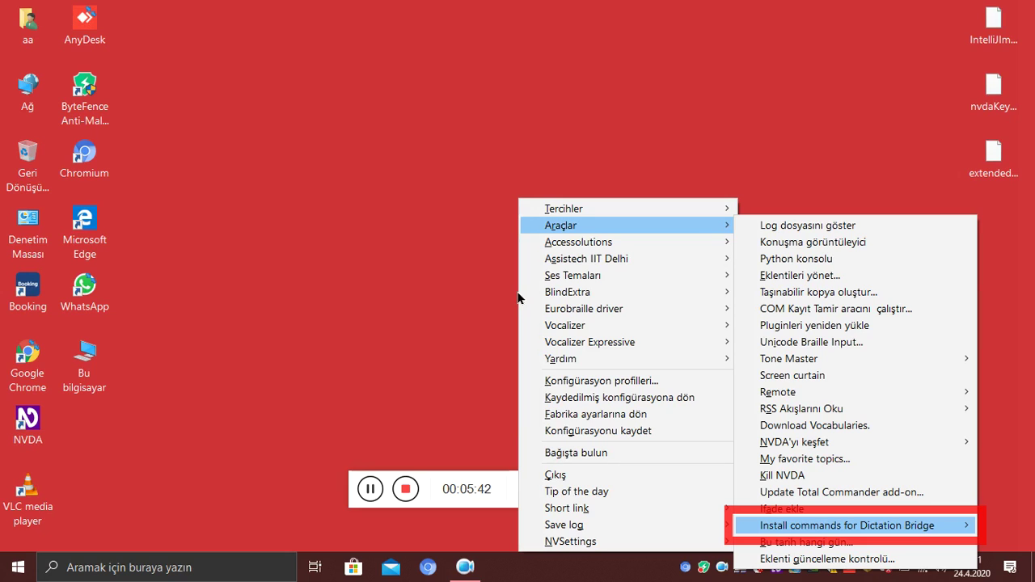
key(Up)
key(Up)
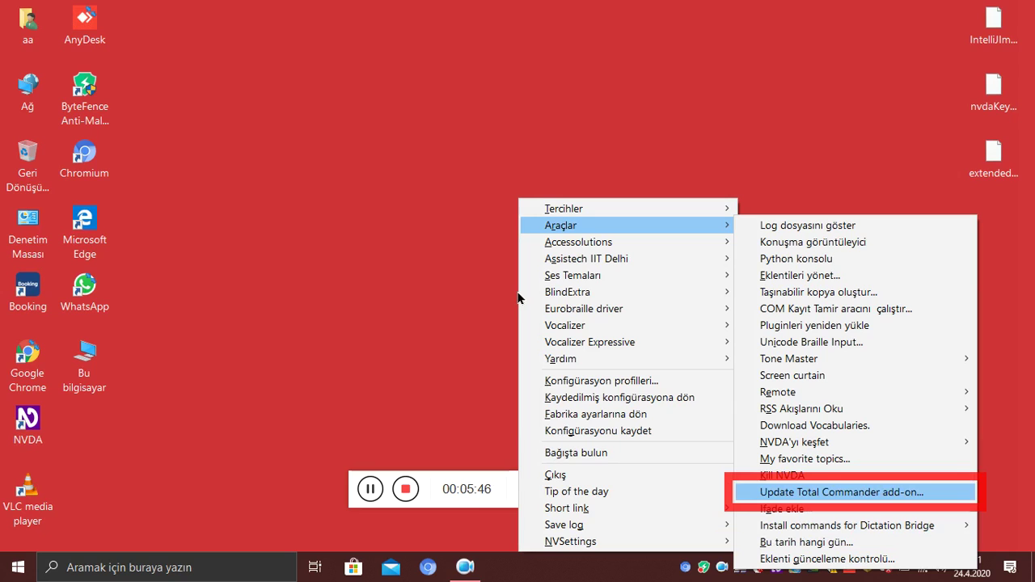
key(Up)
key(Down)
key(Return)
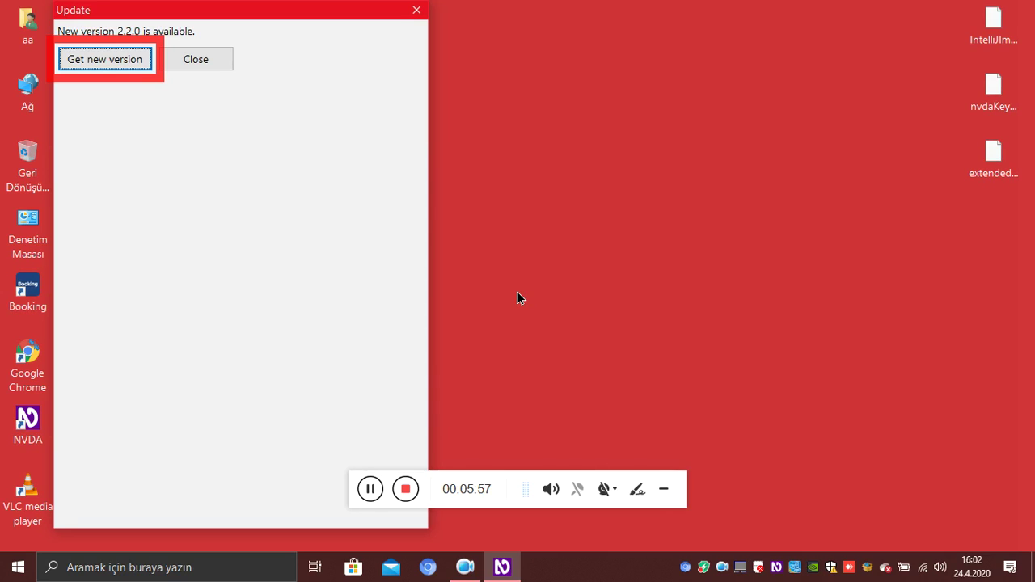
Get the new Total Commander add-on version, download extendedTotalCMD-2.2.0 from its web page and close the browser.
key(Tab)
key(Tab)
key(Return)
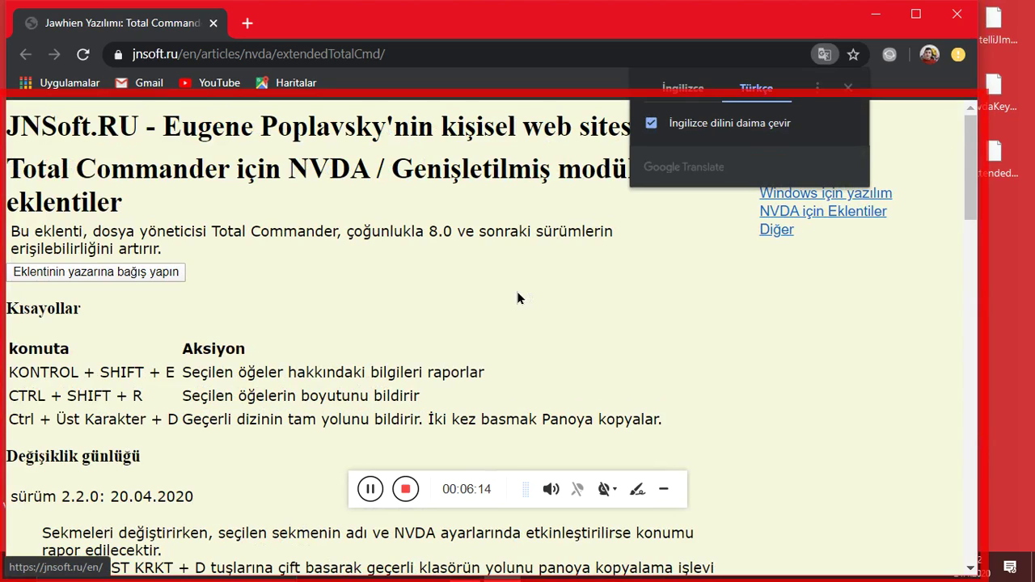
key(Tab)
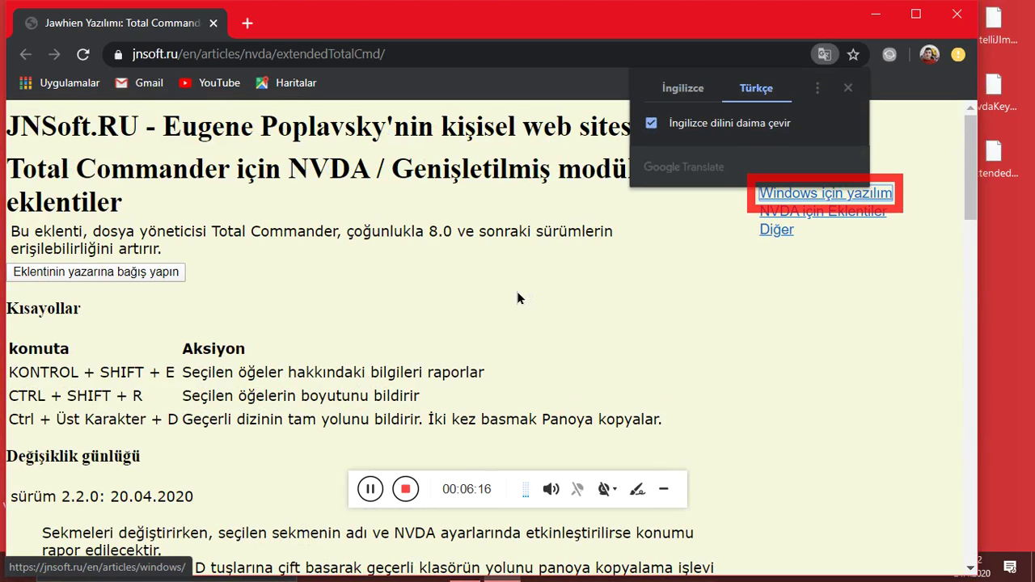
key(Tab)
key(Tab)
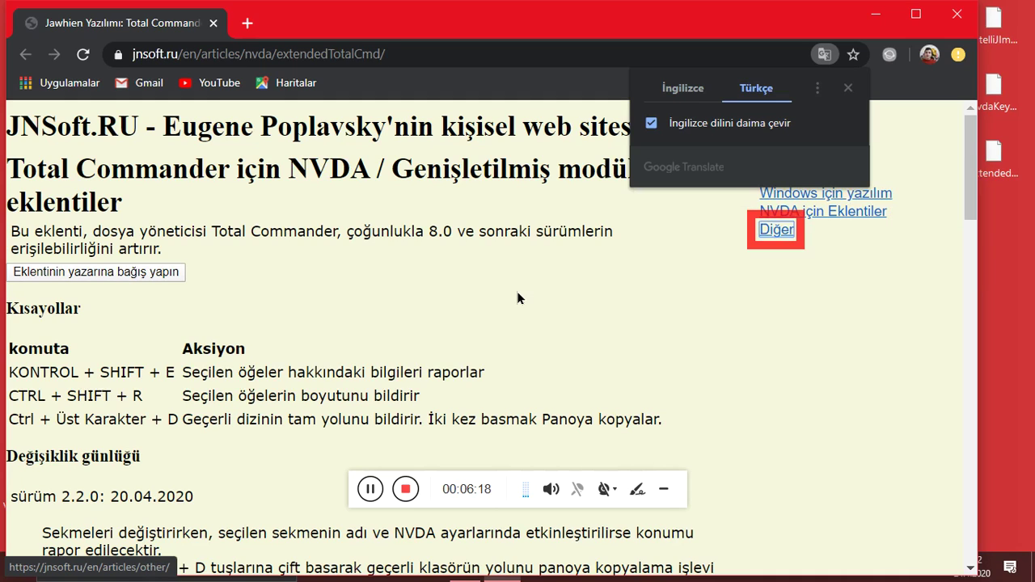
key(Tab)
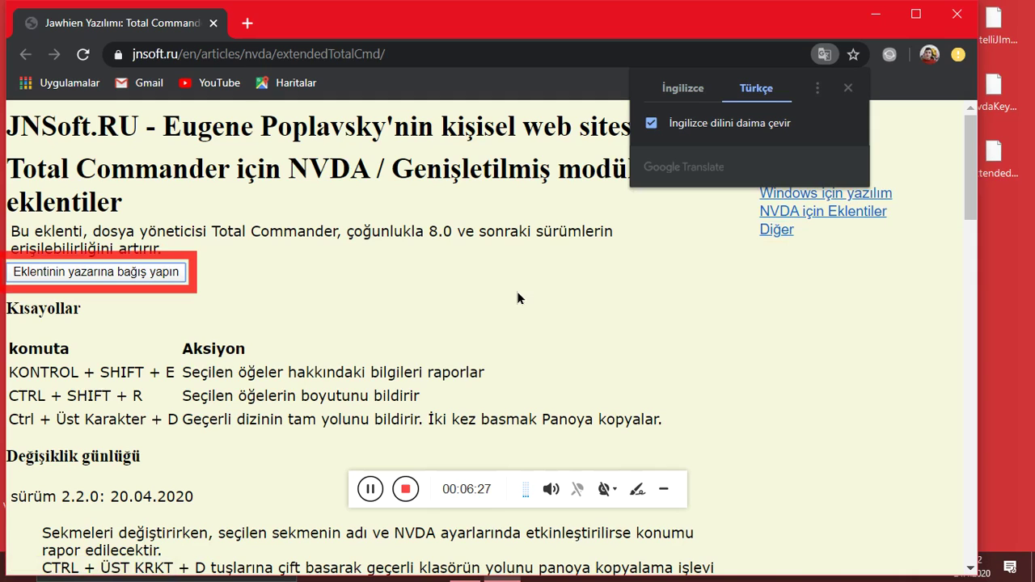
key(Tab)
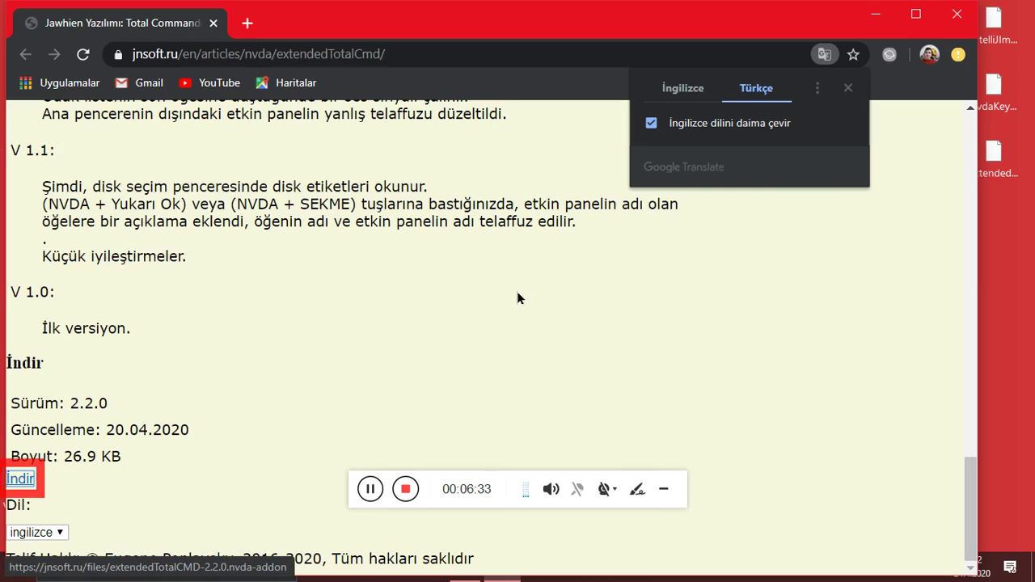
key(Return)
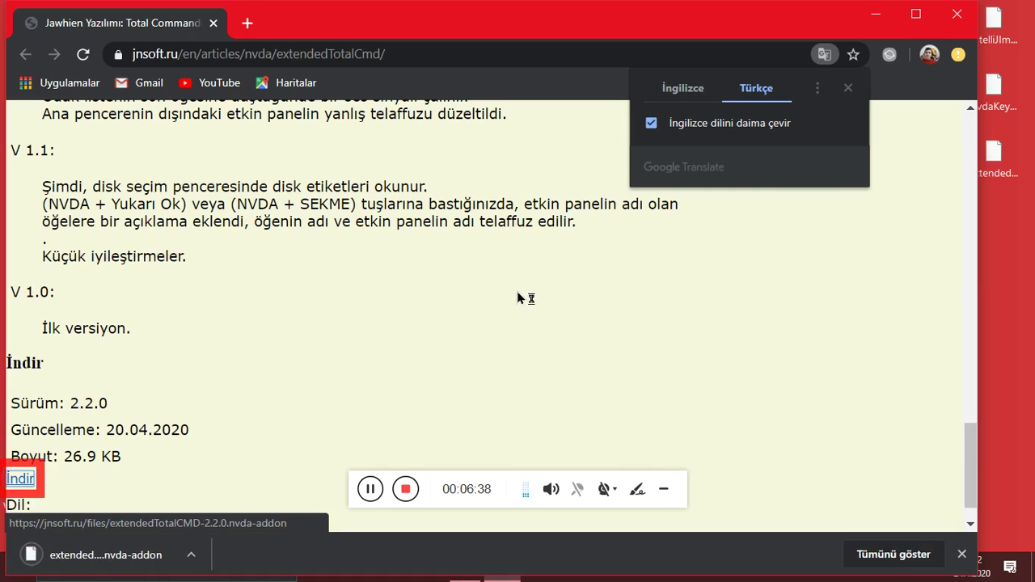
key(alt+F4)
Open the İndirilenler folder through Bu bilgisayar on the desktop.
key(e)
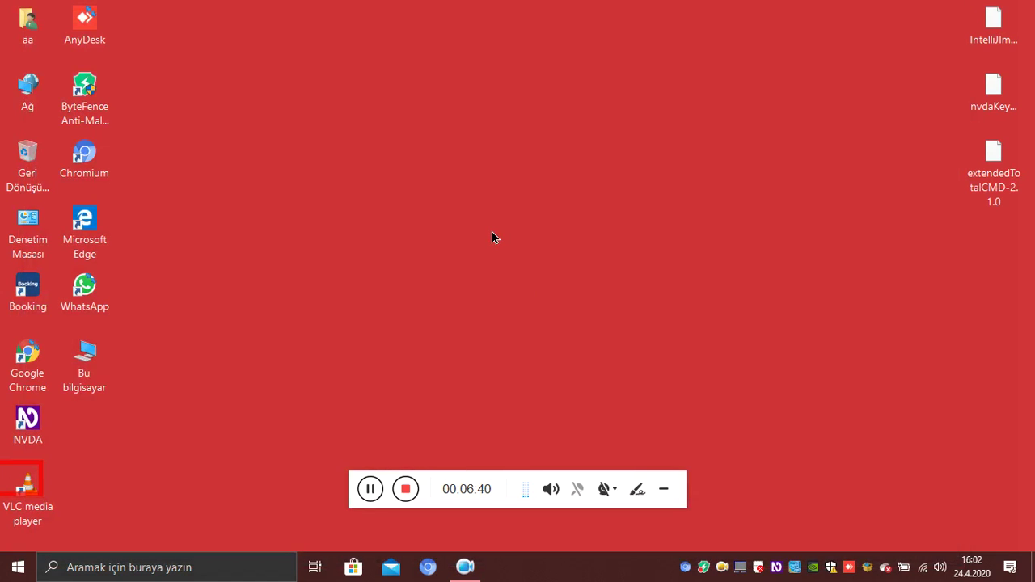
key(c)
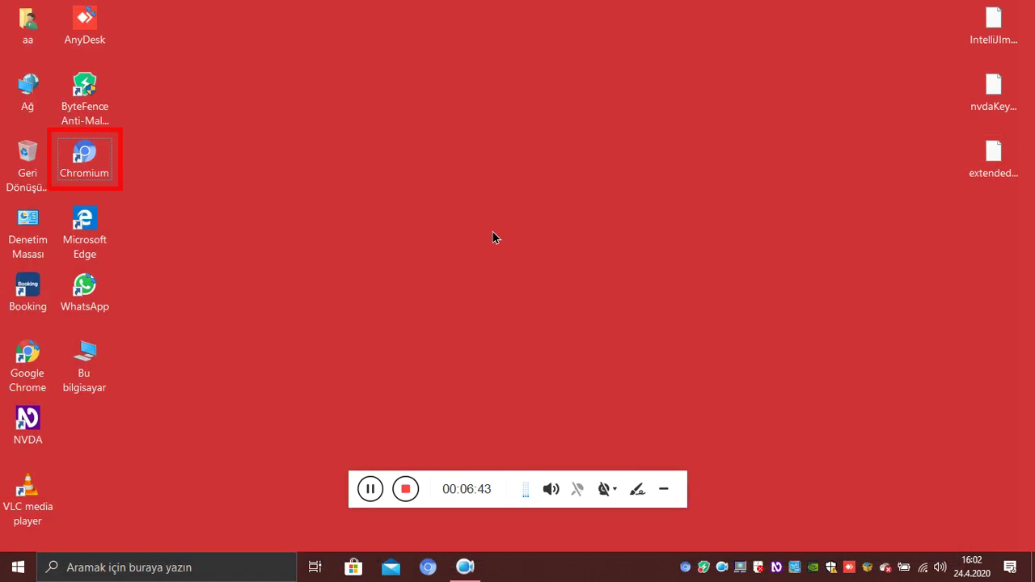
key(b)
key(b)
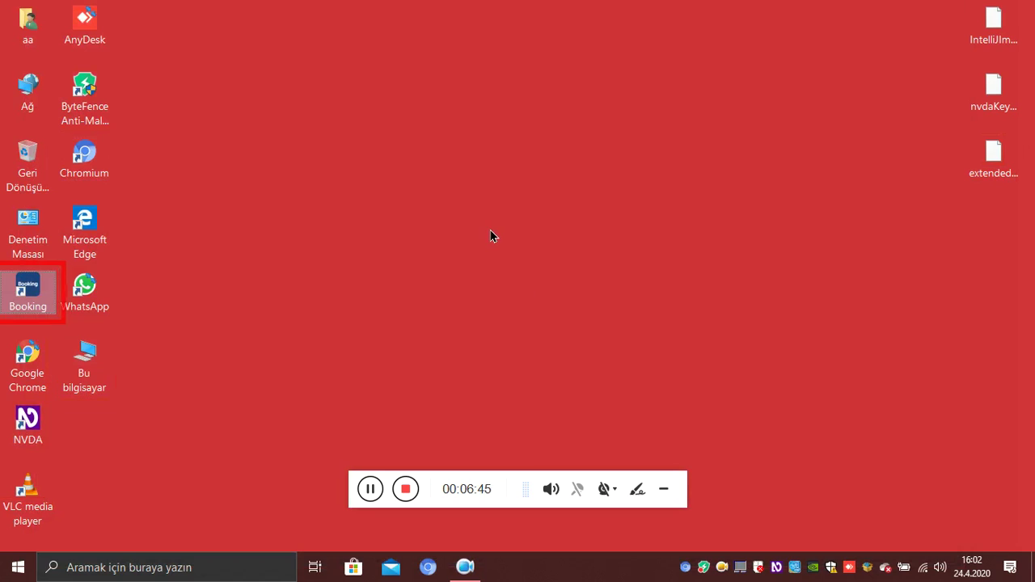
key(b)
key(b)
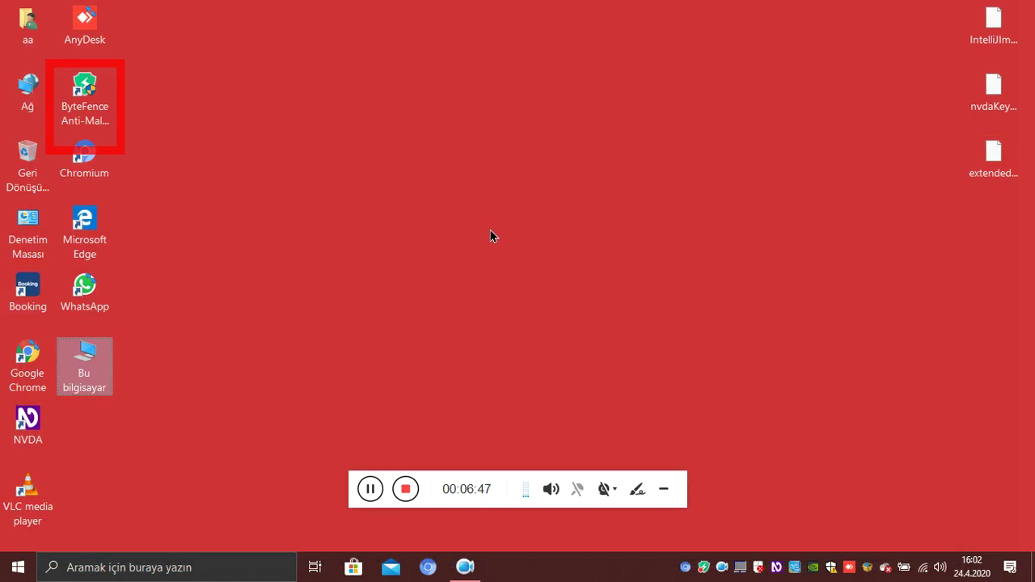
key(Return)
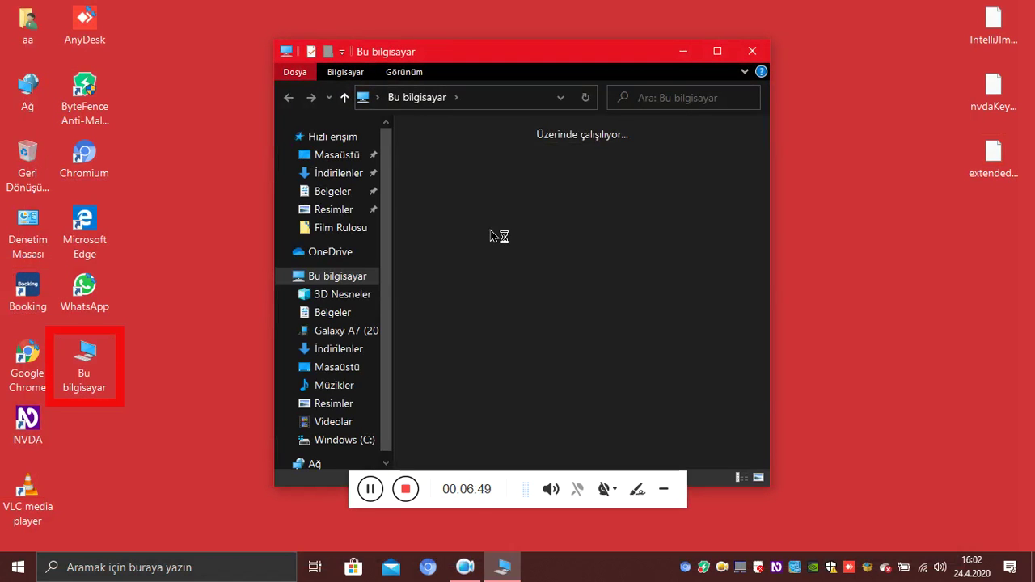
key(Down)
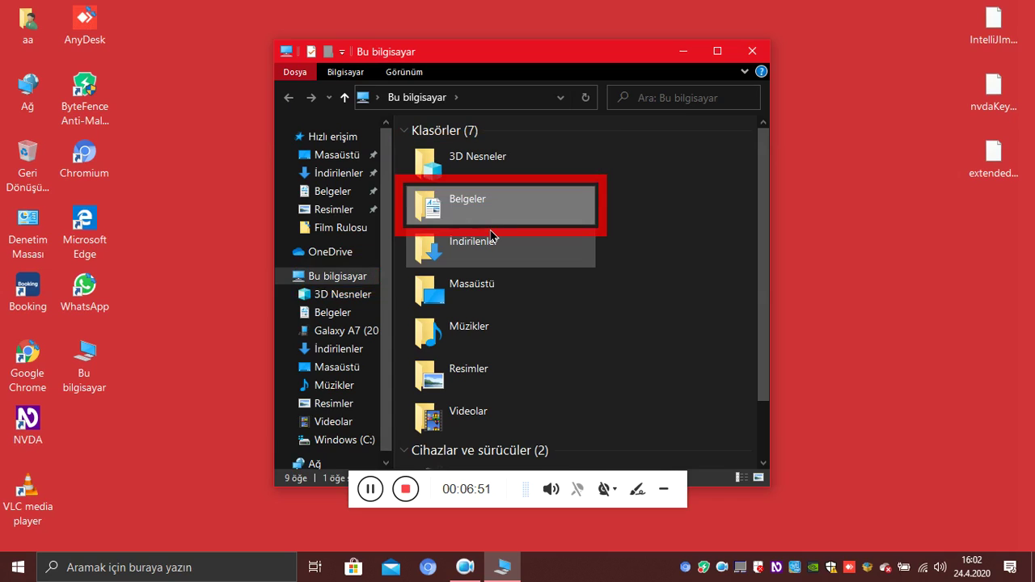
key(Down)
key(Return)
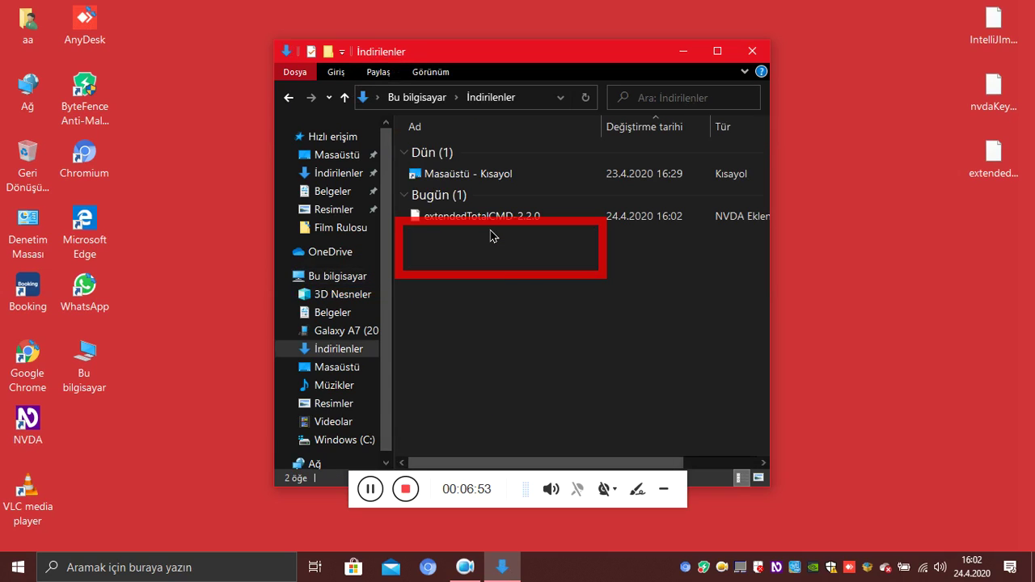
Install the extendedTotalCMD-2.2.0 add-on package from the İndirilenler folder, declining the donation request.
key(Down)
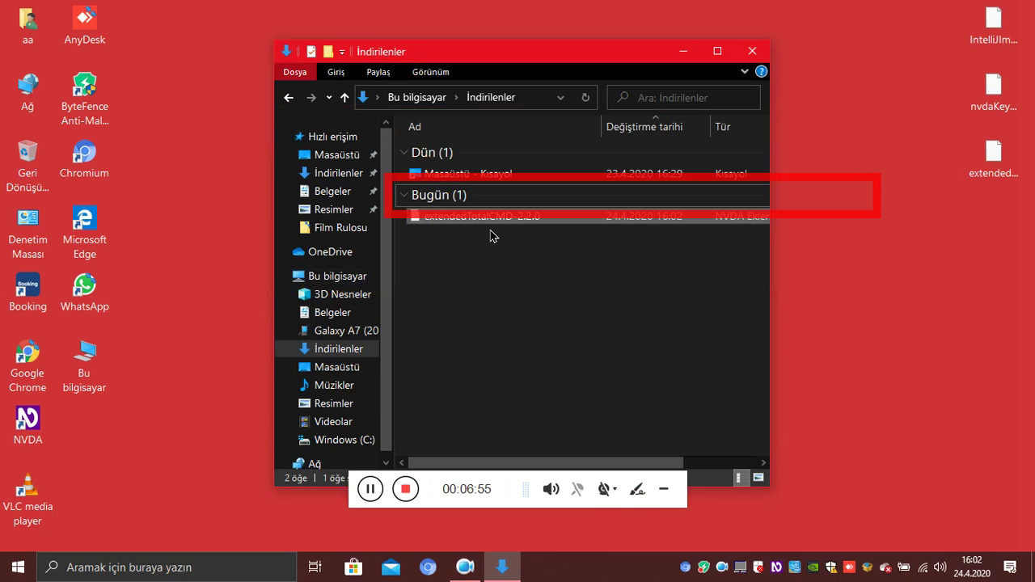
key(Down)
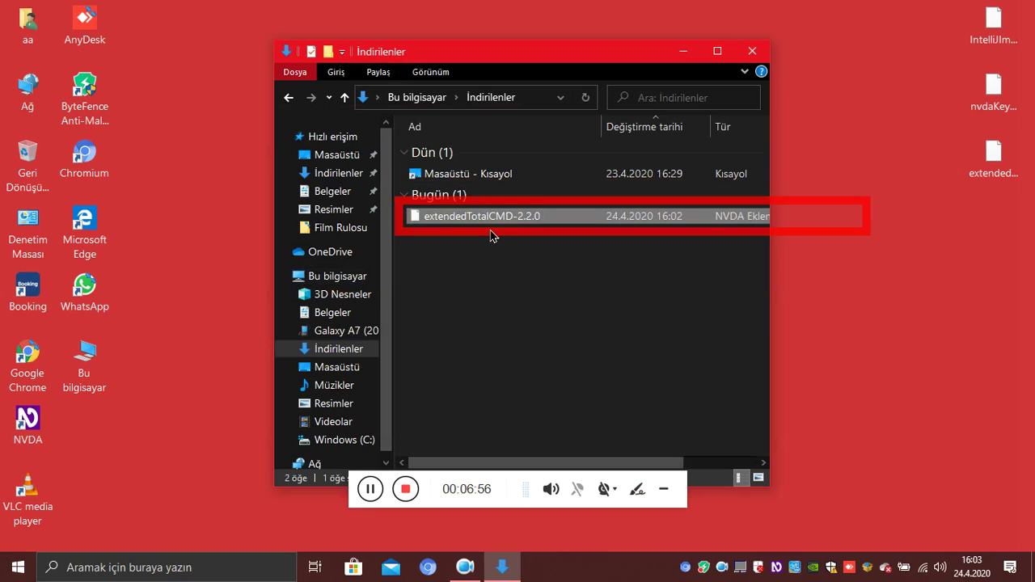
key(Tab)
key(Return)
key(Tab)
key(Return)
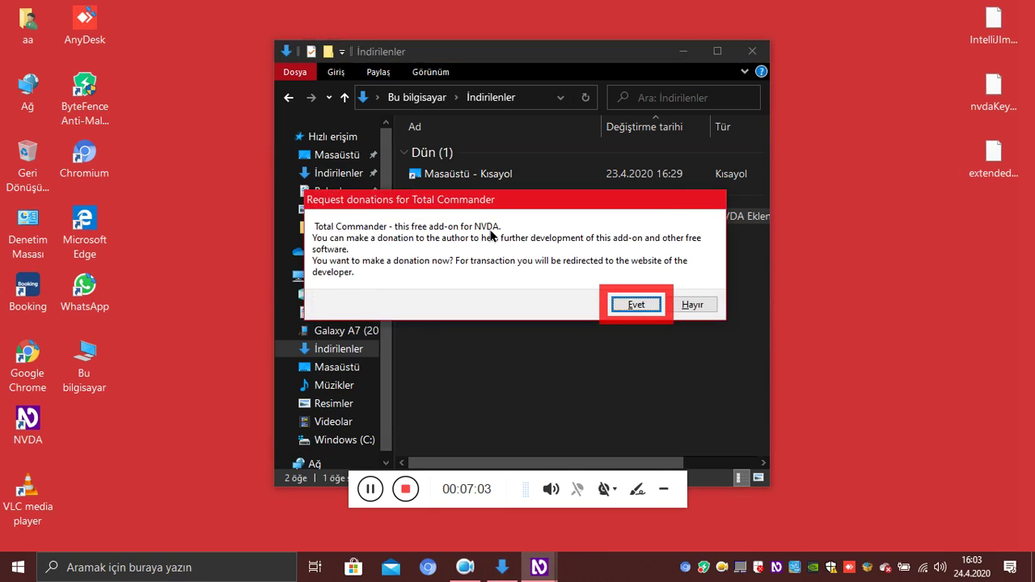
key(Tab)
key(Return)
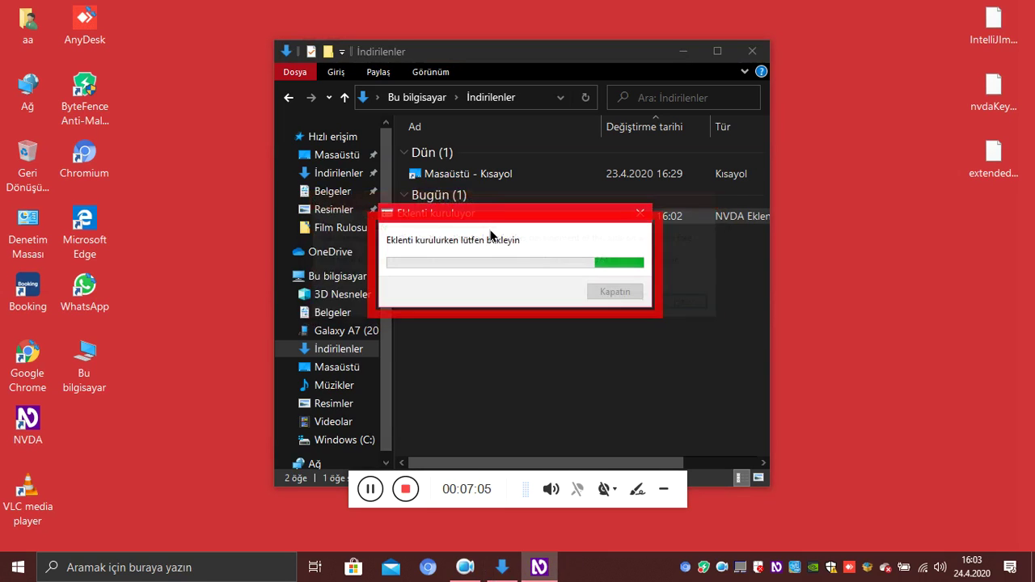
Accept the NVDA restart to apply the updated Total Commander add-on.
key(Tab)
key(Tab)
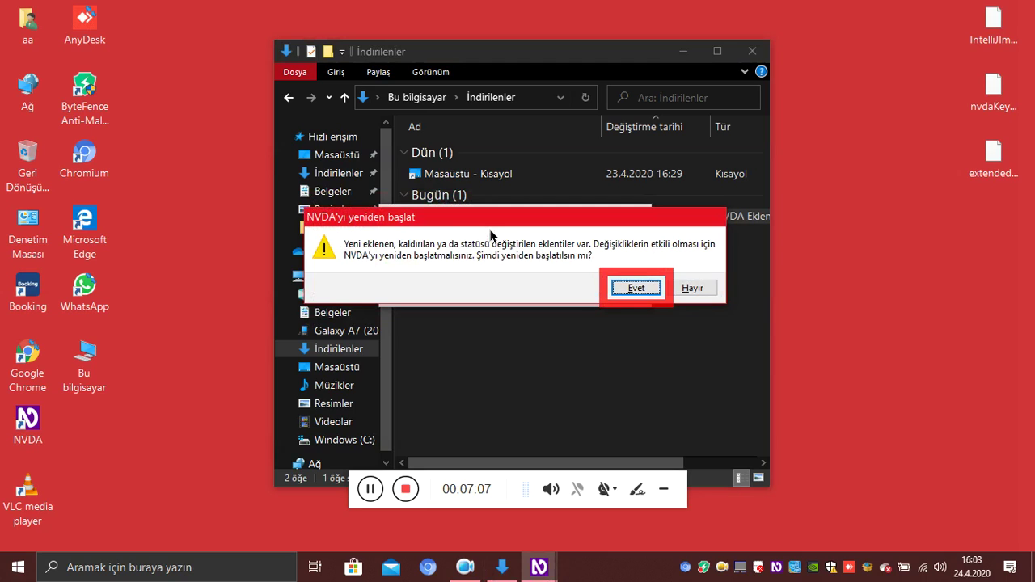
key(Return)
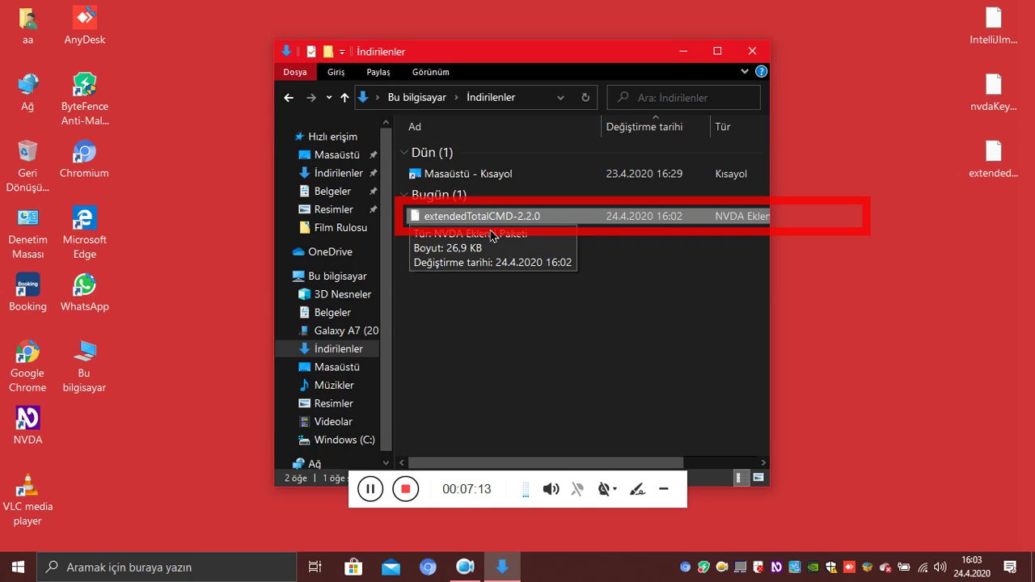
click(584, 7)
key(Up)
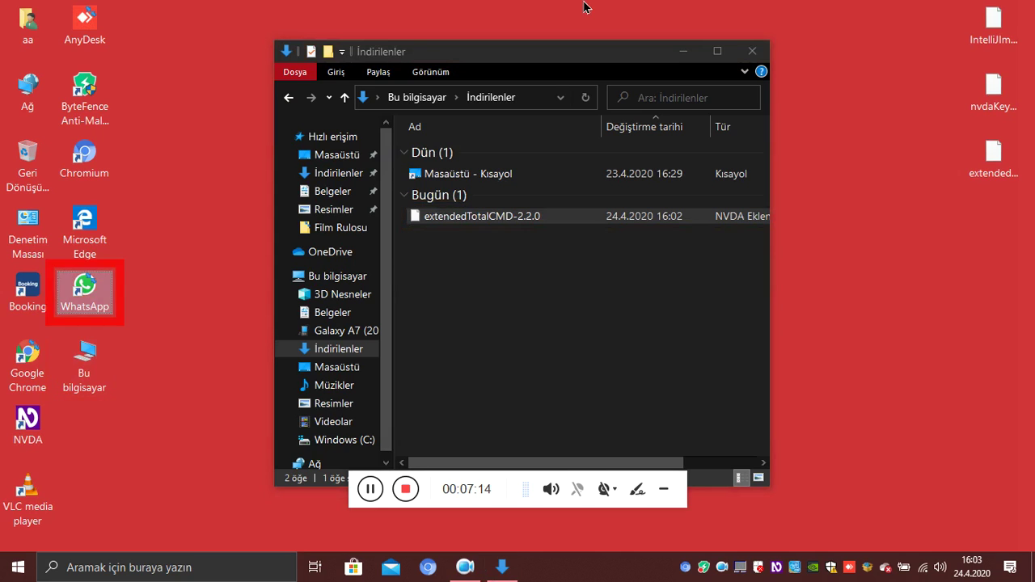
Permanently delete the old extendedTotalCMD-2.1.0 add-on file from the desktop.
key(Right)
key(Up)
key(Down)
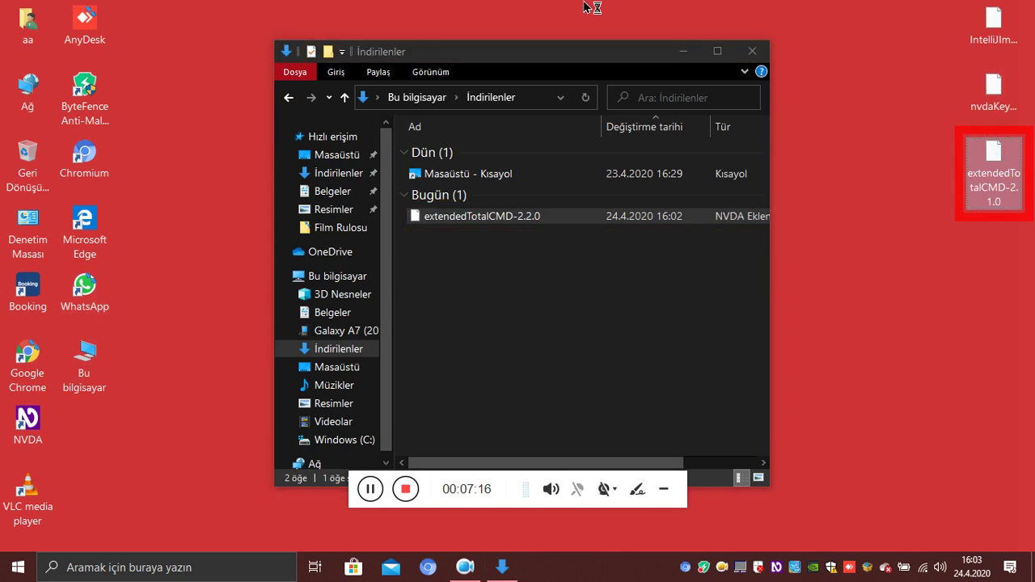
key(shift+Delete)
key(Tab)
key(Tab)
key(Return)
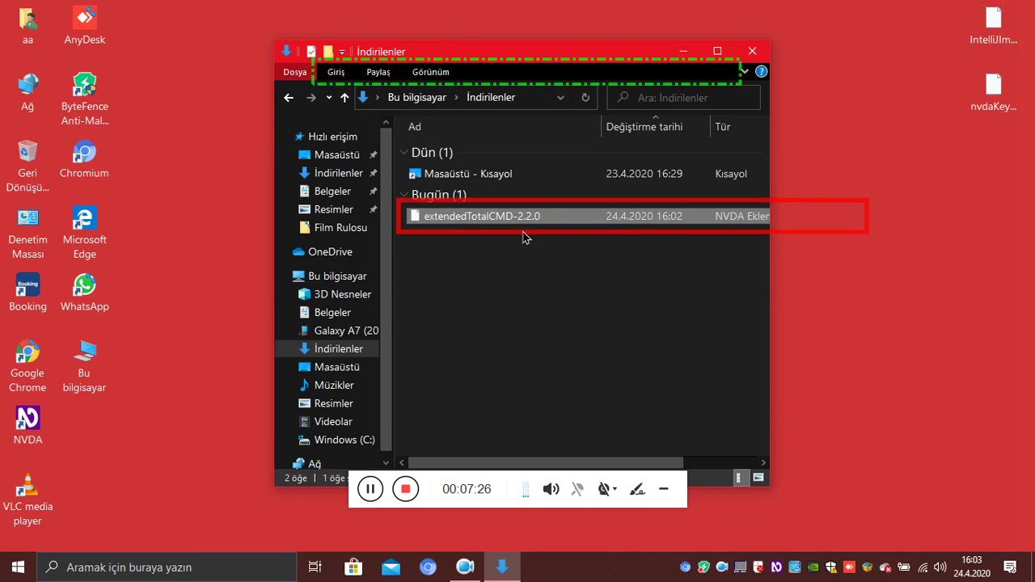
Move the extendedTotalCMD-2.2.0 add-on file from the İndirilenler folder to the desktop, below the nvdaKey add-on file.
drag(529, 220, 1030, 204)
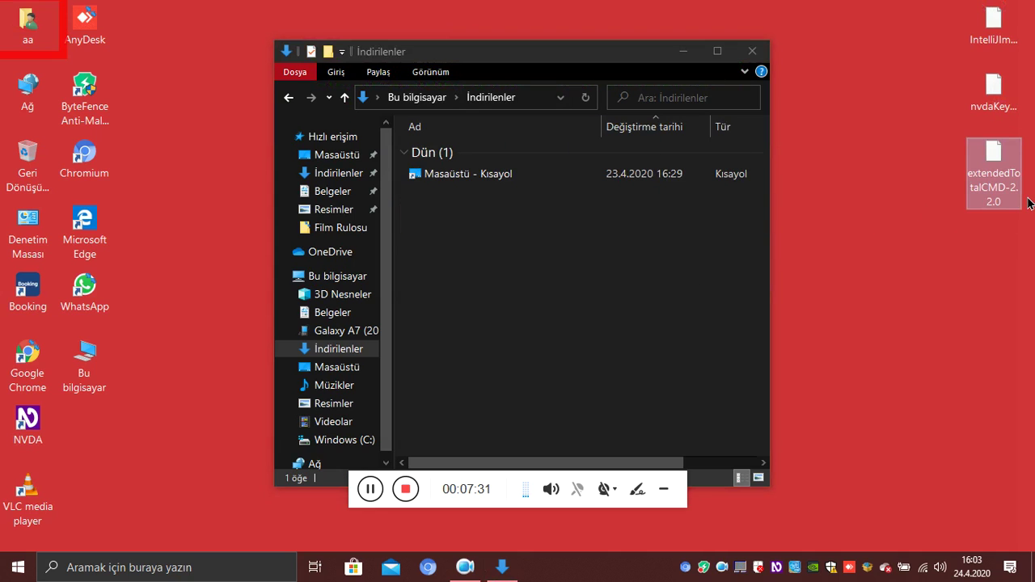
right_click(673, 193)
key(Up)
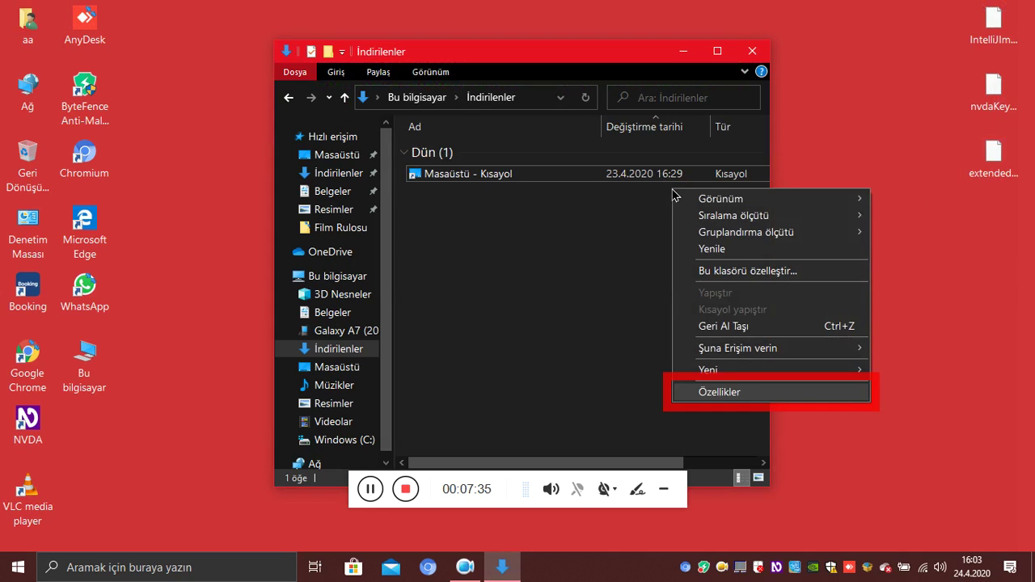
key(Escape)
Permanently delete the Masaüstü - Kısayol shortcut from the İndirilenler folder and close the folder window.
key(Down)
key(Up)
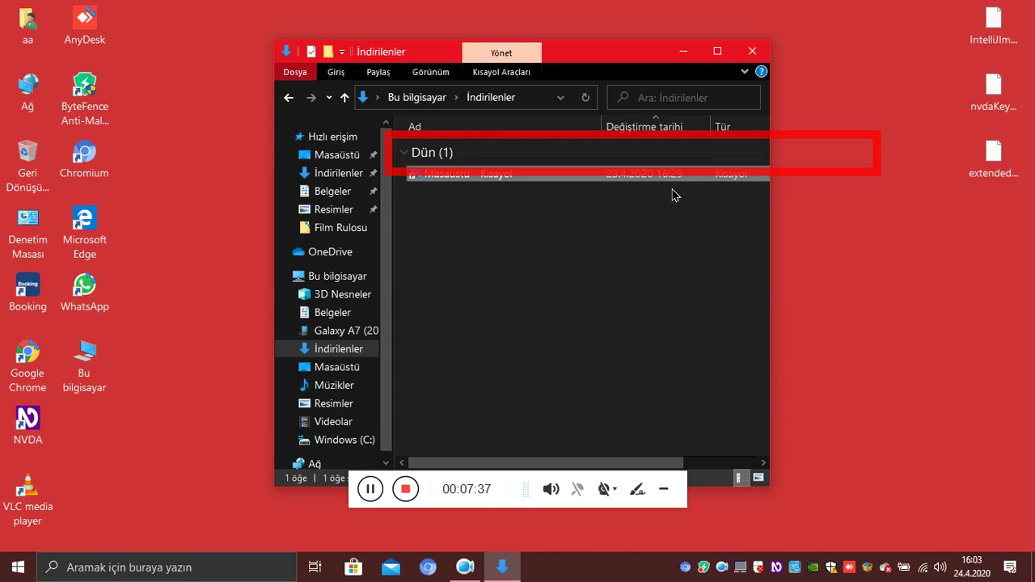
key(Down)
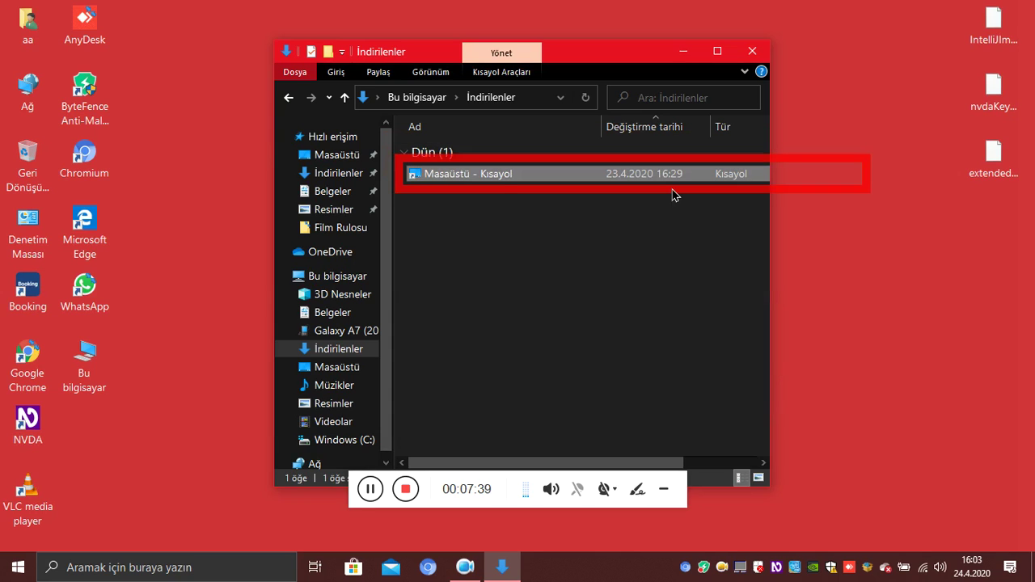
key(shift+Delete)
key(Left)
key(Return)
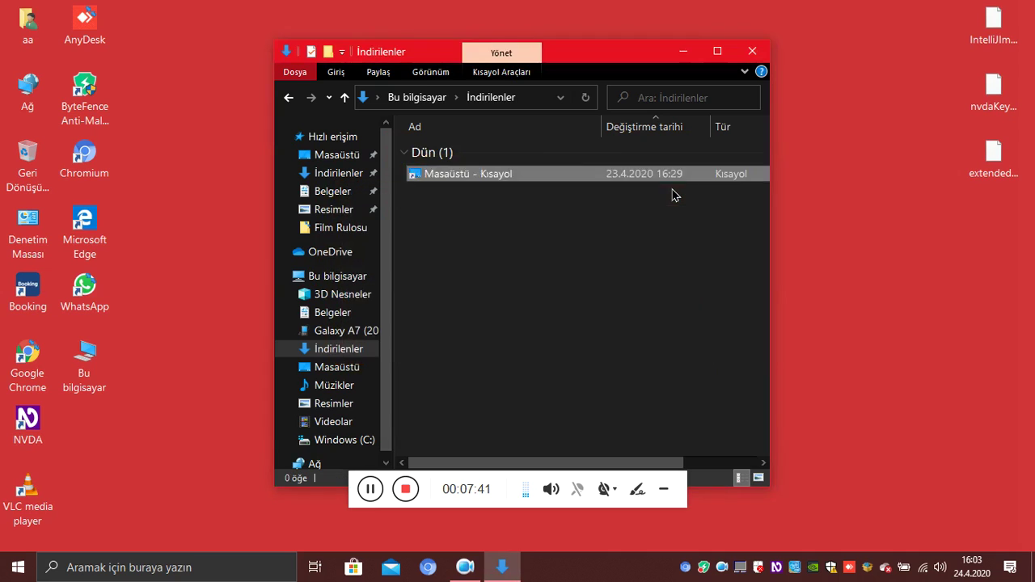
key(alt+F4)
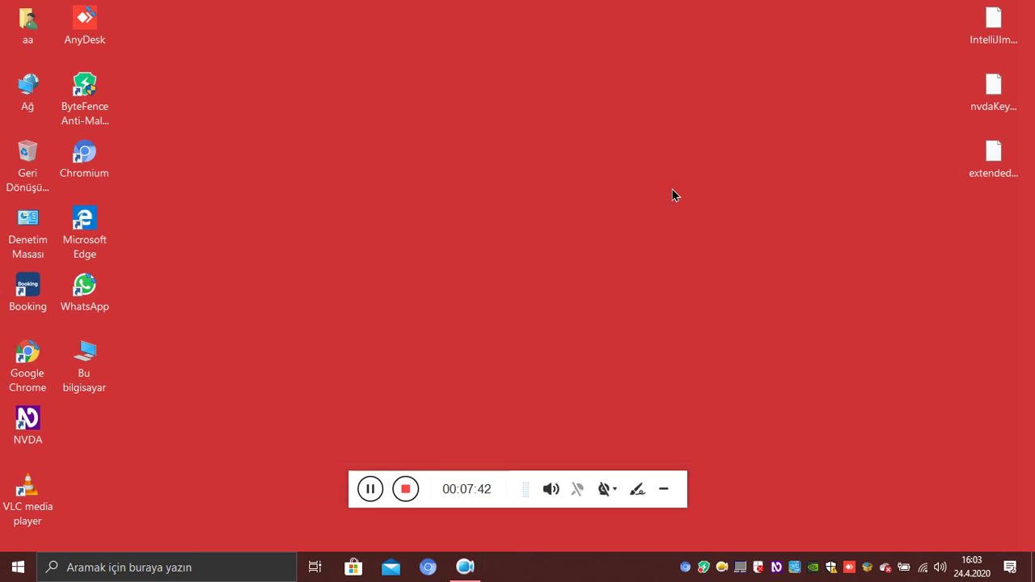
Review the entries of NVDA's Araçlar submenu, from the add-on update check up to the log viewer, and leave the menu.
key(insert+n)
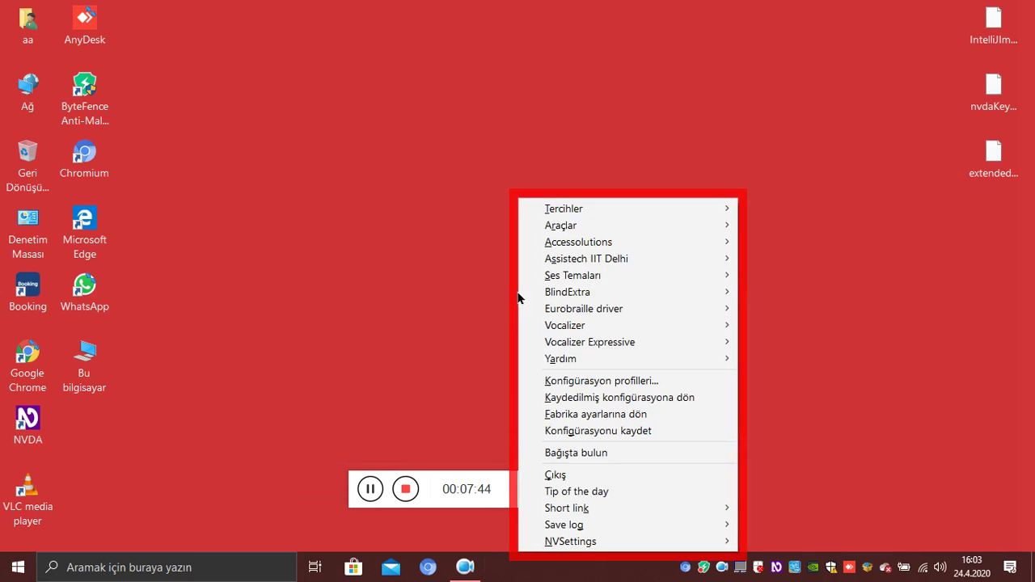
key(Down)
key(Right)
key(Up)
key(Up)
key(Up)
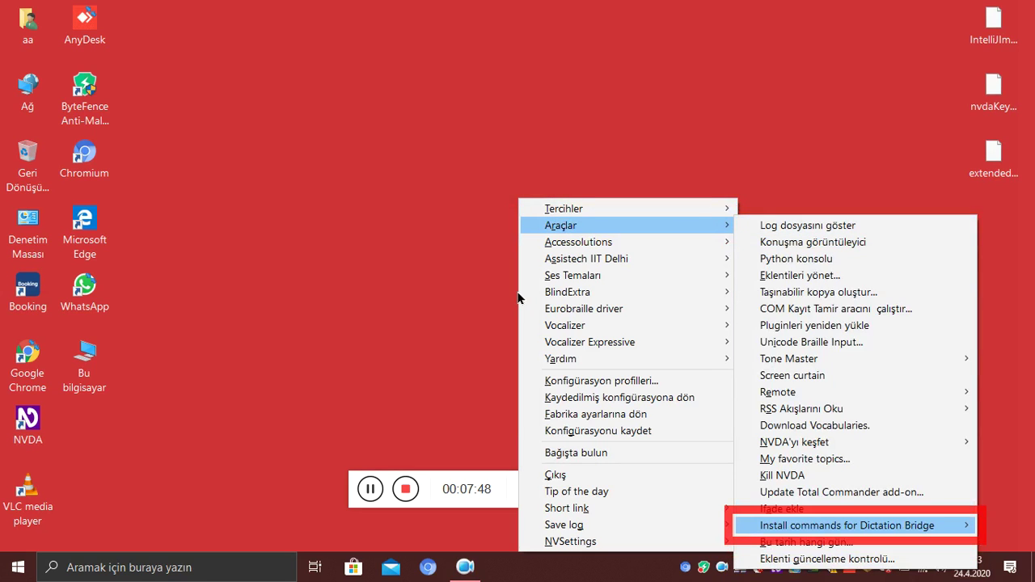
key(Up)
key(Up)
key(Up)
key(Up)
key(Up)
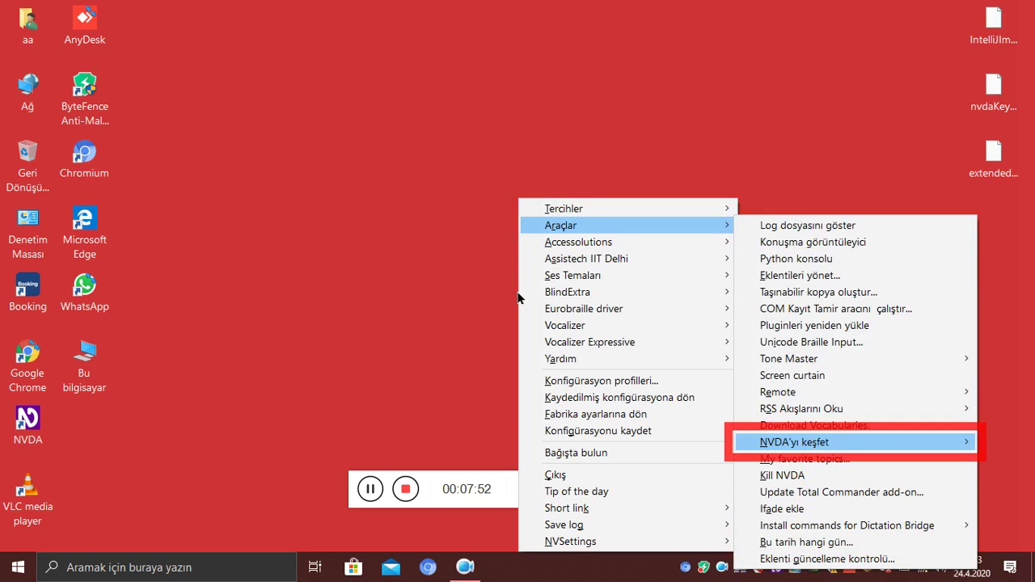
key(Up)
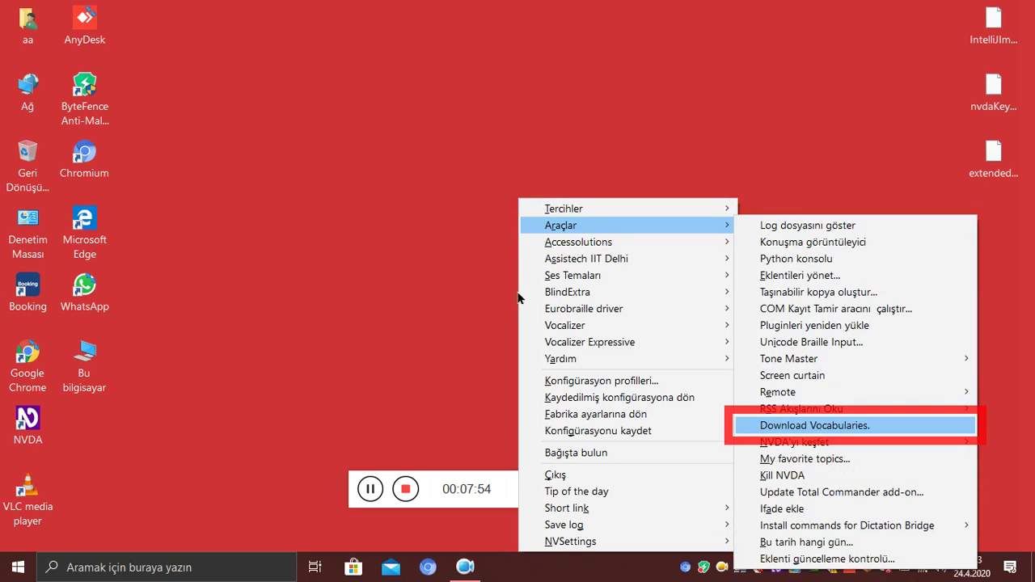
key(Up)
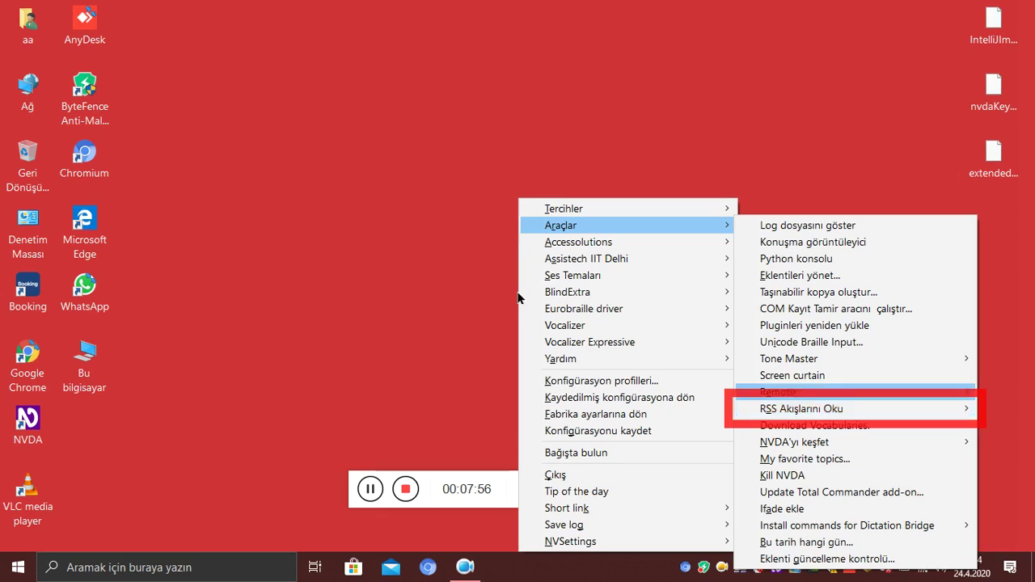
key(Up)
key(Up)
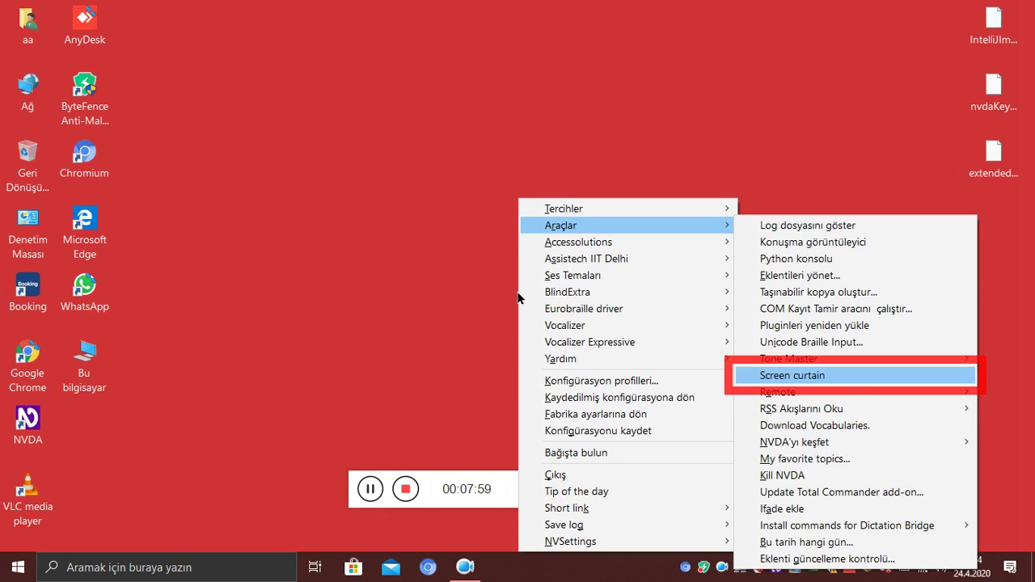
key(Up)
key(Up)
key(Up)
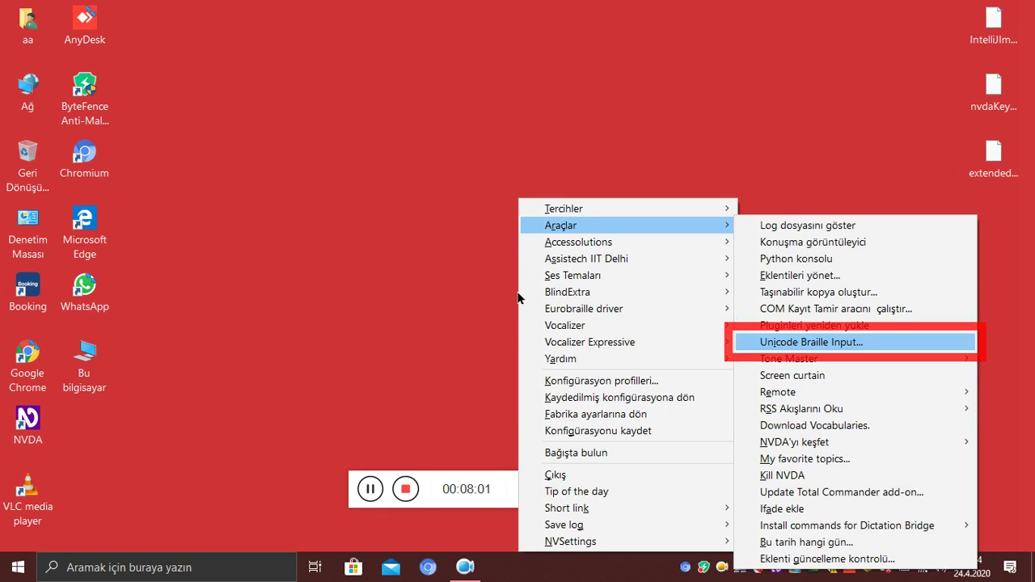
key(Up)
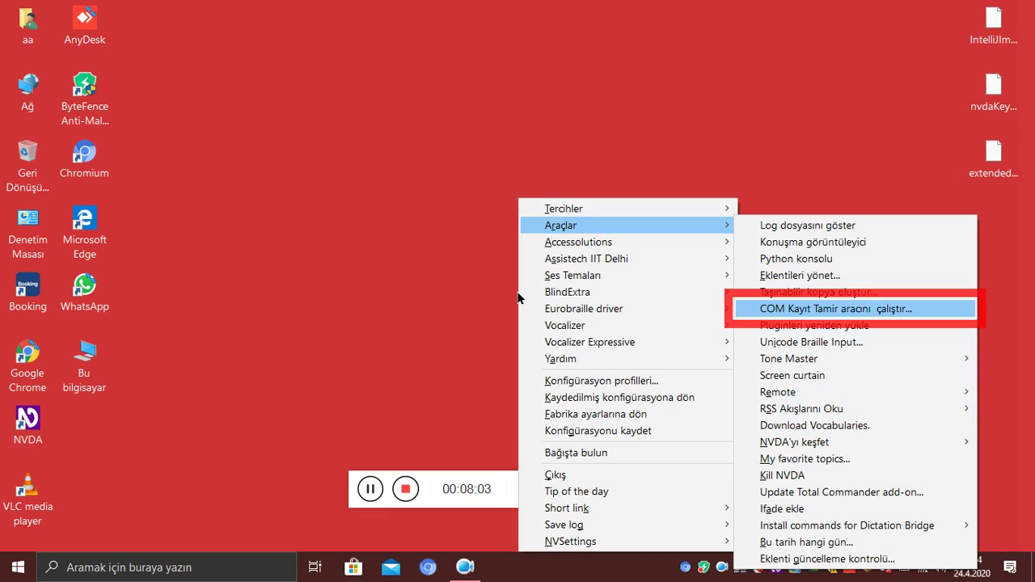
key(Up)
key(Up)
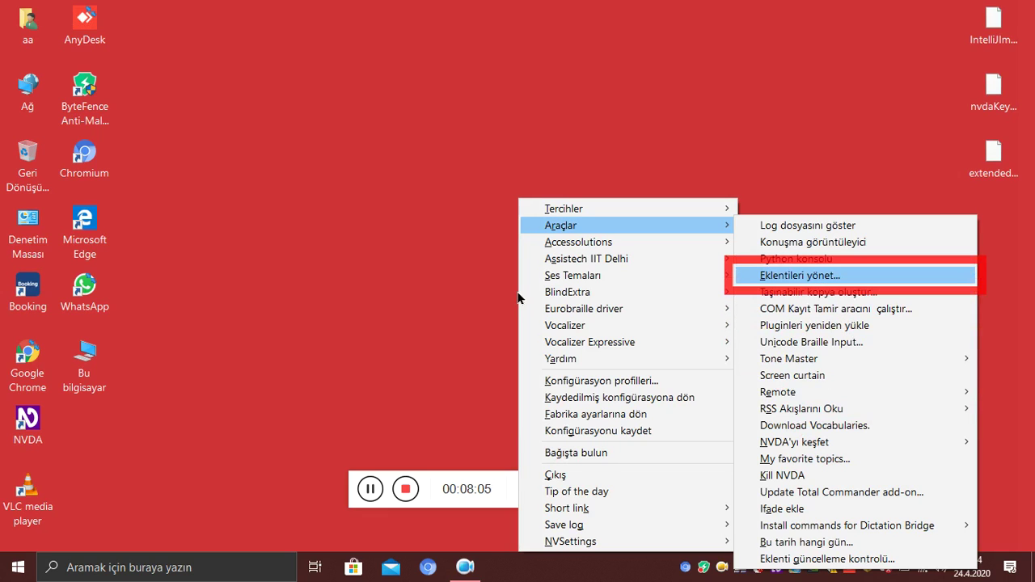
key(Up)
key(Up)
key(Up)
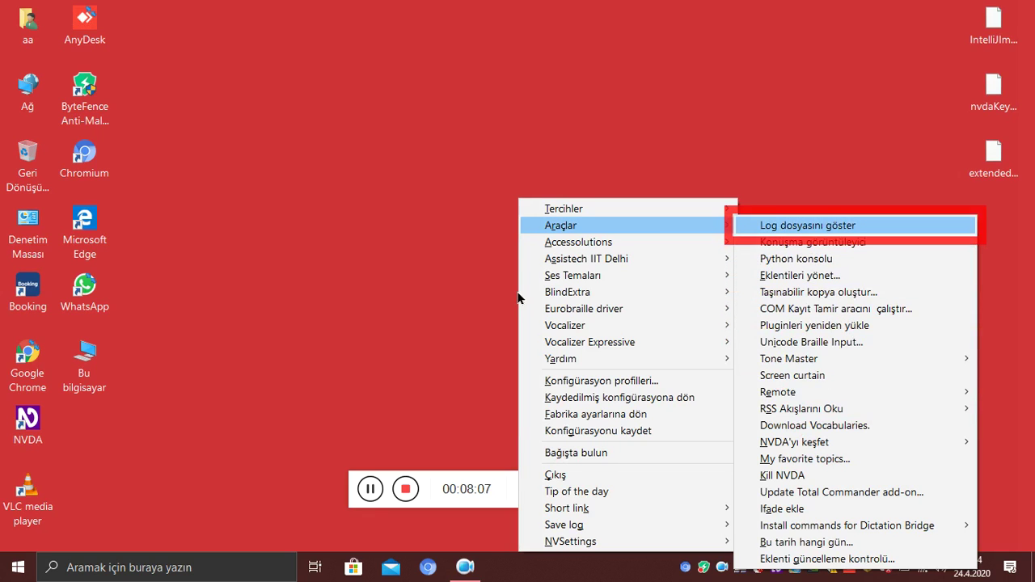
key(Escape)
key(Escape)
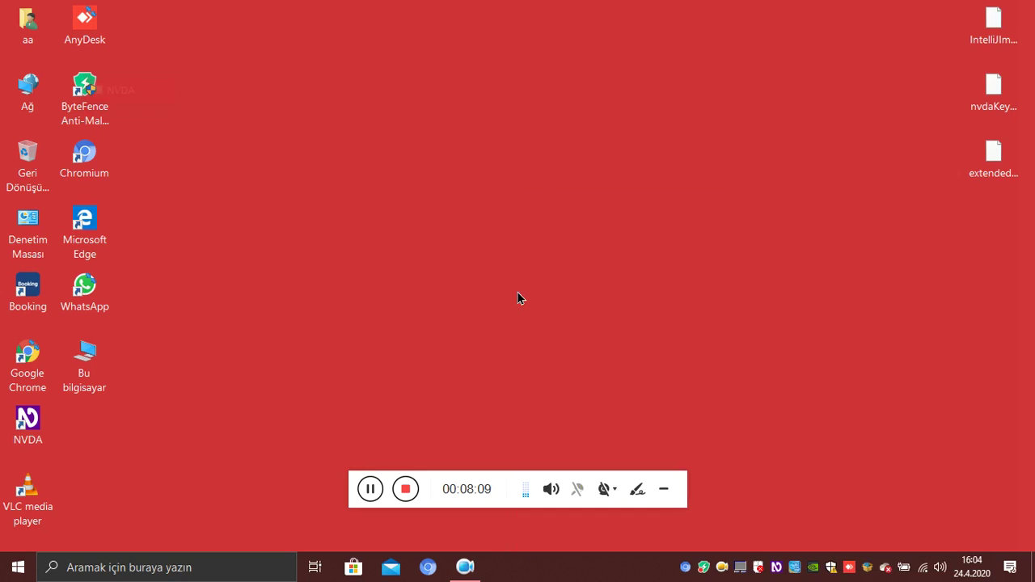
Restart NVDA through its exit dialog.
key(Insert+q)
key(Down)
key(Return)
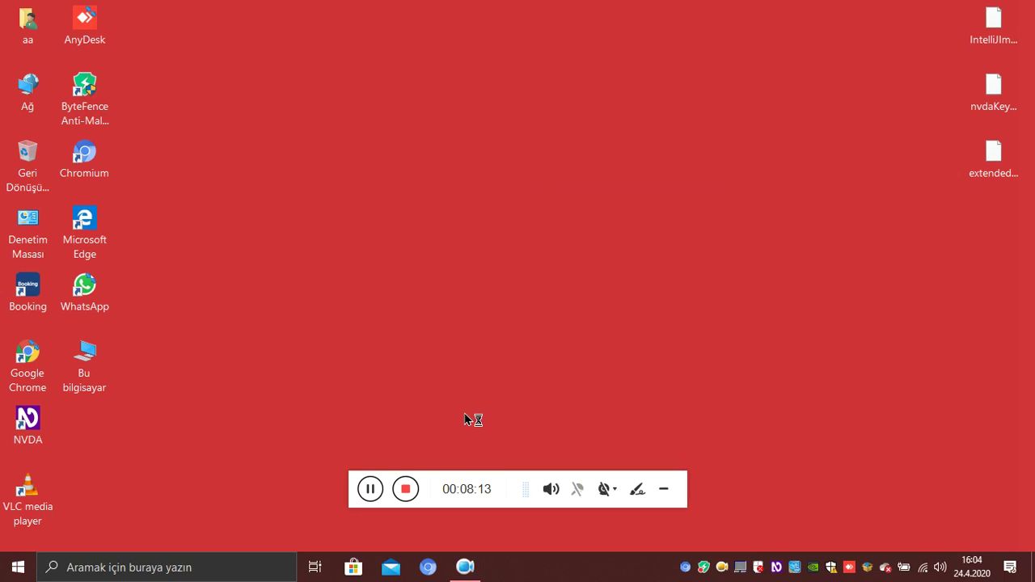